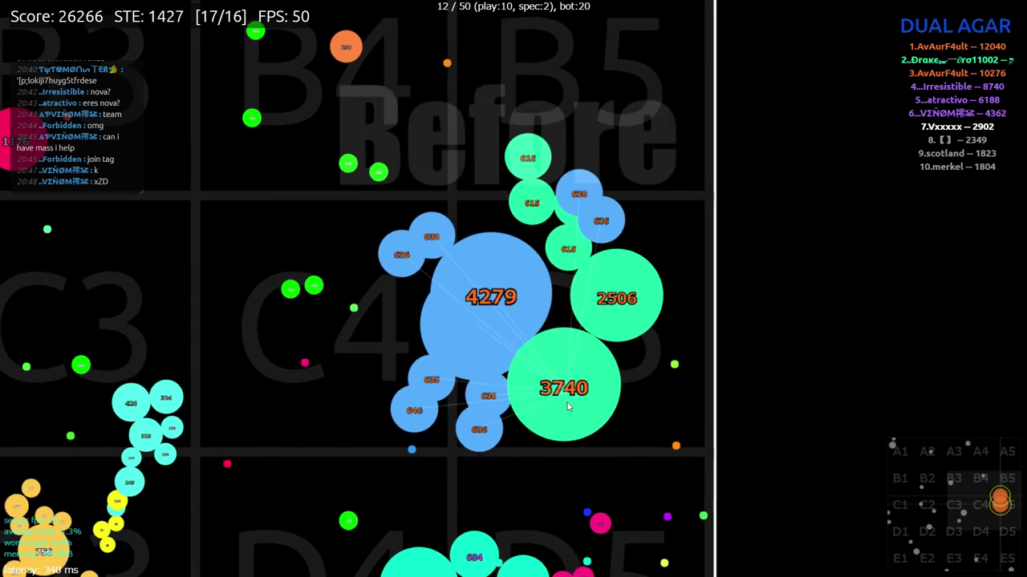
key("space")
key("Tab")
key("space")
key("space")
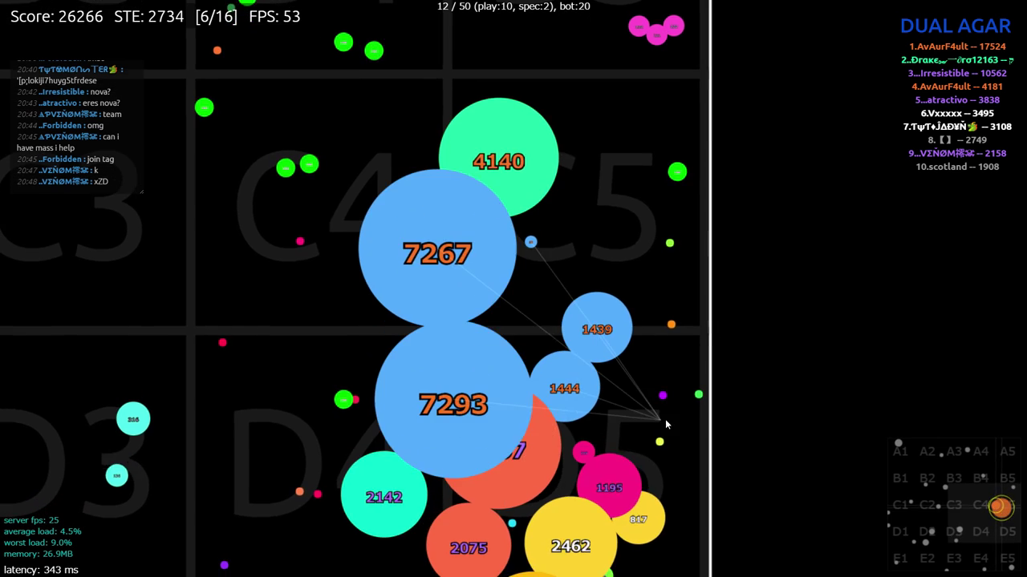
key("space")
key("space")
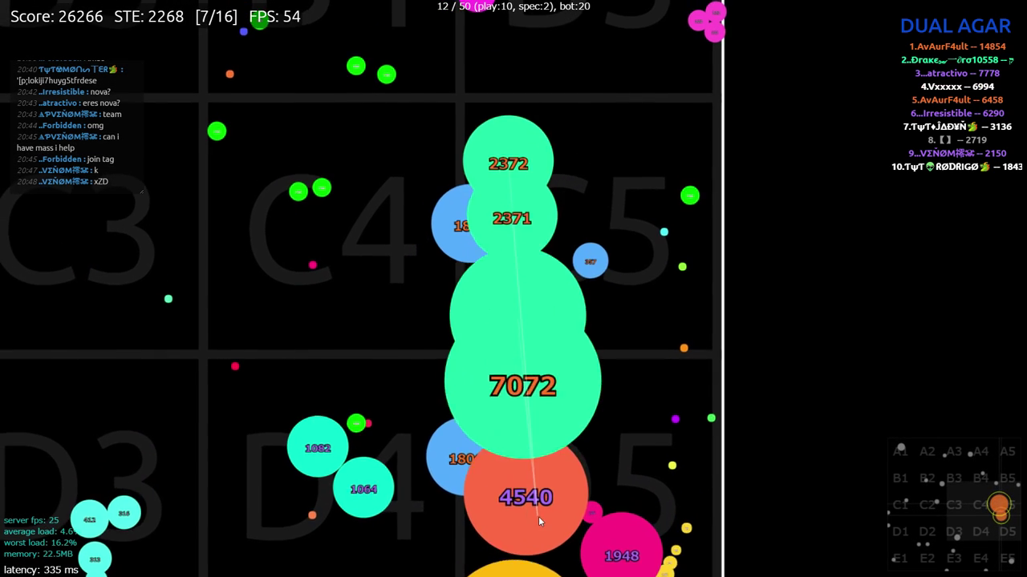
key("space")
key("space")
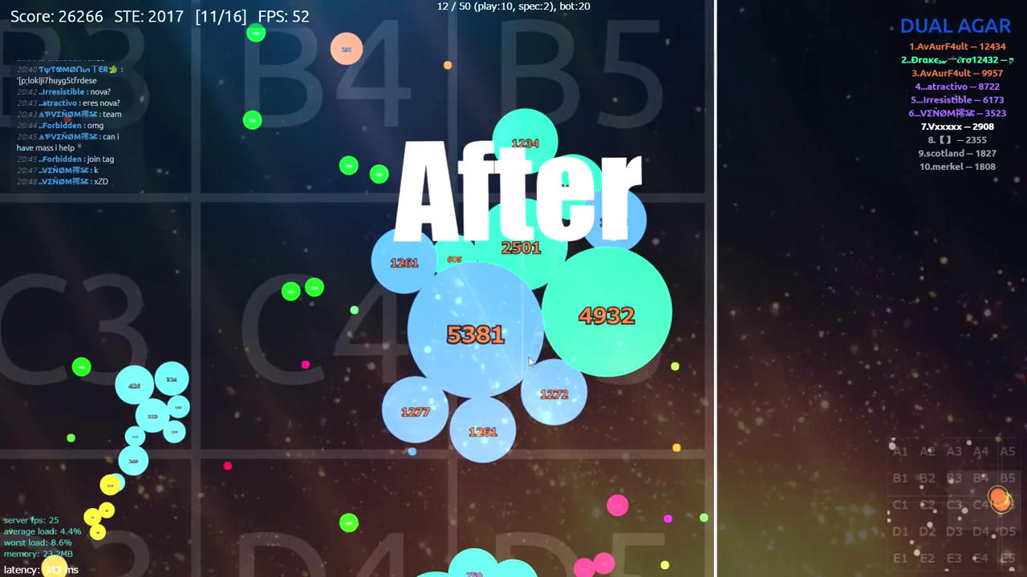
key("space")
key("space")
key("space")
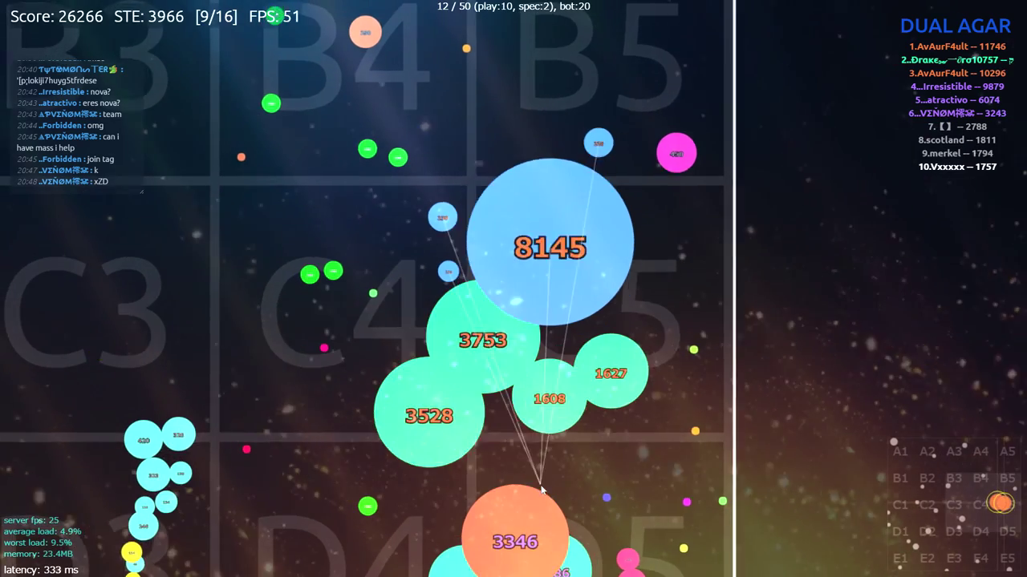
key("space")
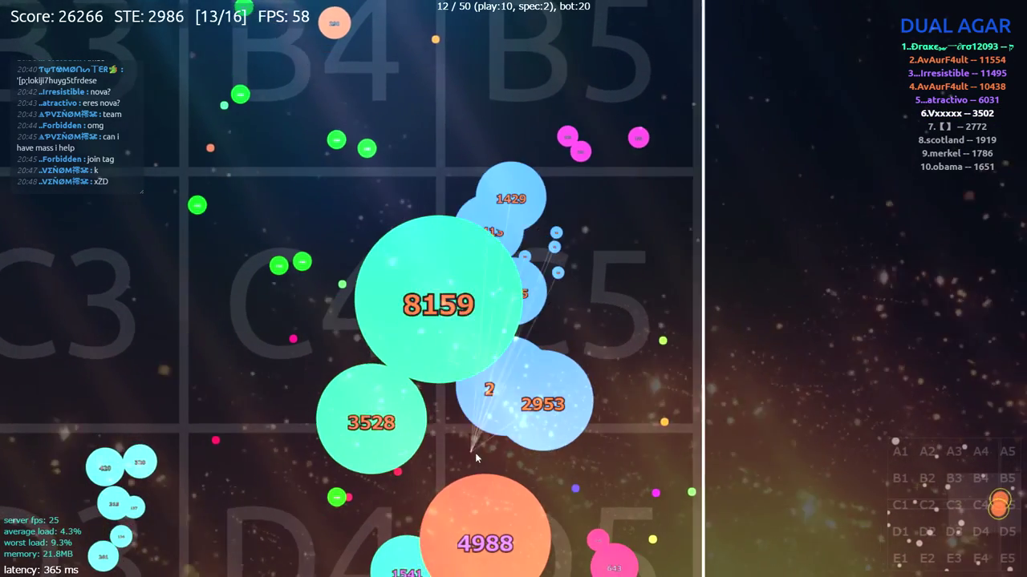
key("space")
key("space")
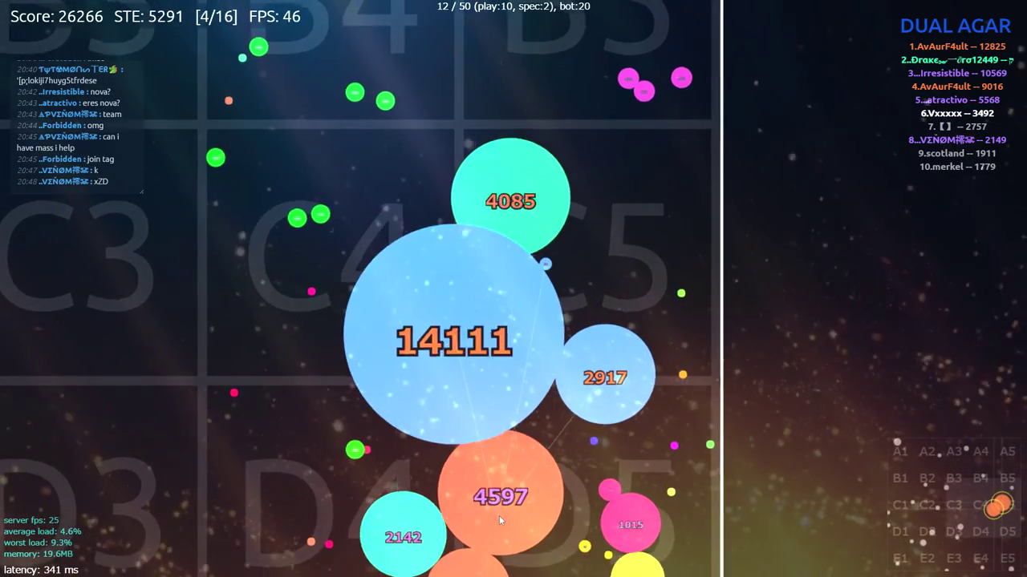
key("space")
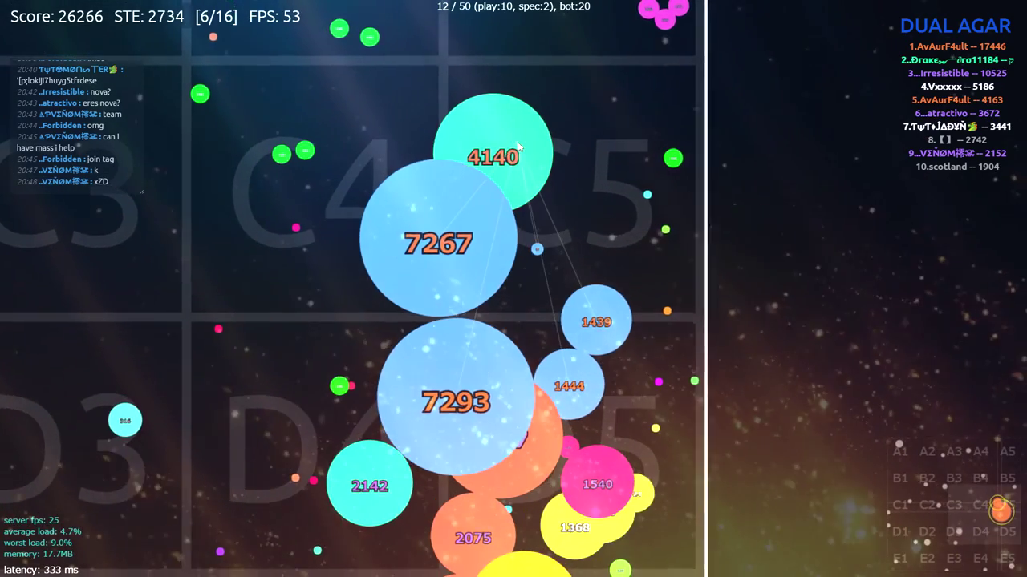
key("space")
key("space")
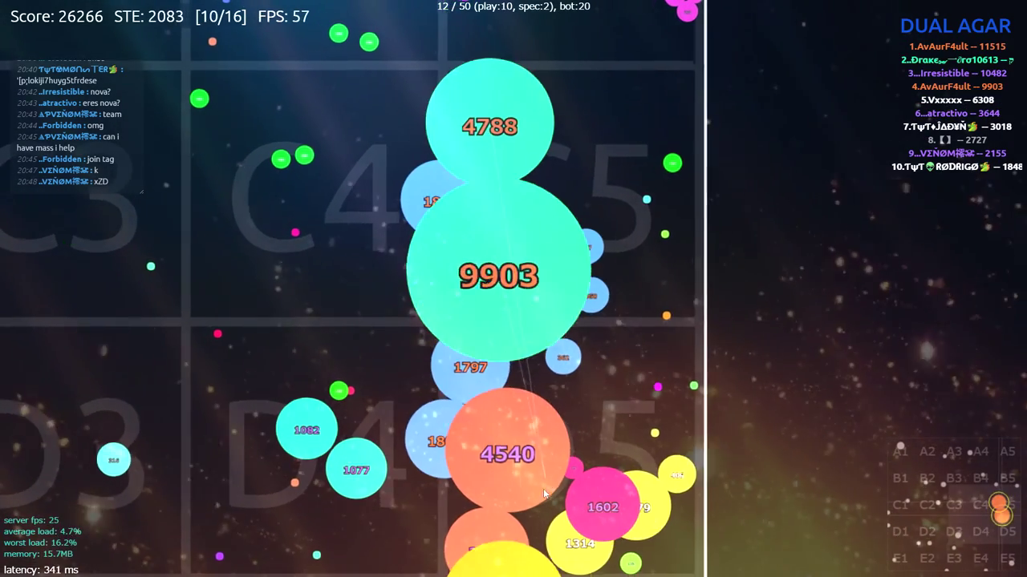
key("space")
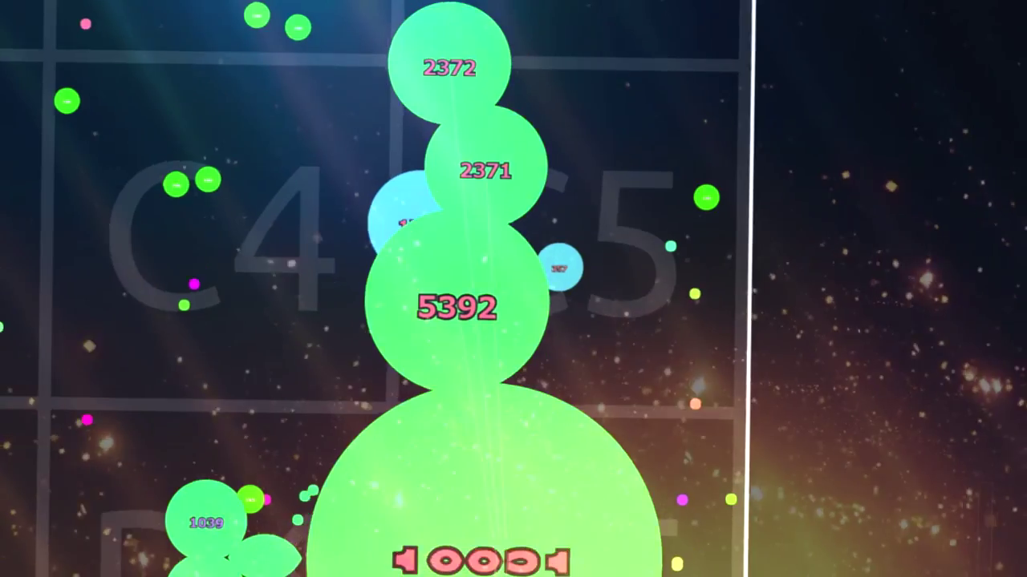
key("space")
key("space")
key("space")
key("w")
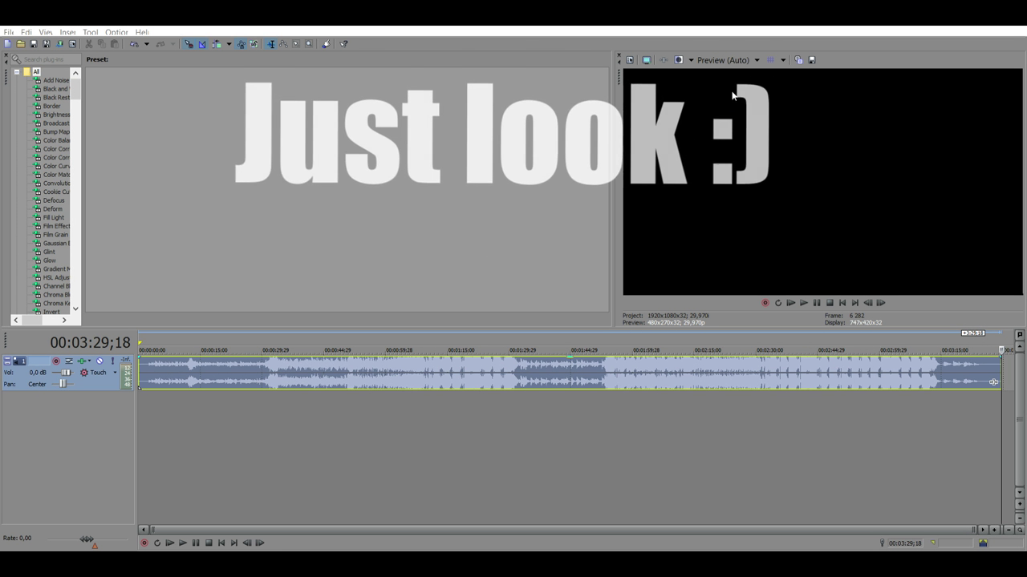
- Add a video track and place the gameplay recording with its audio directly after the music on the timeline
left_click(166, 448)
key("ctrl+shift+q")
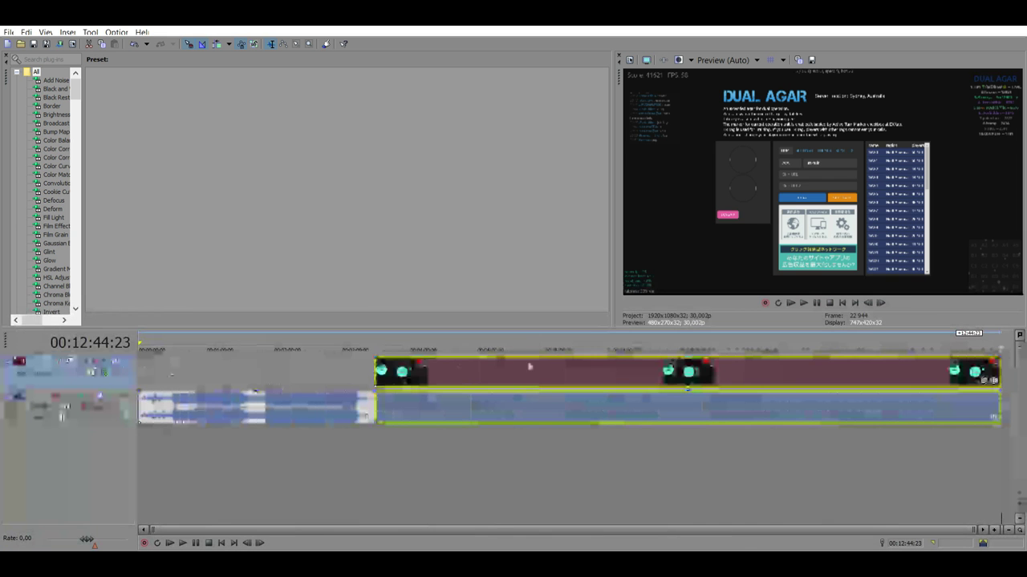
- Split the gameplay recording at about 00:09:50, just before the big split fight, and delete the video and audio before the cut
left_click(611, 366)
left_click(632, 362)
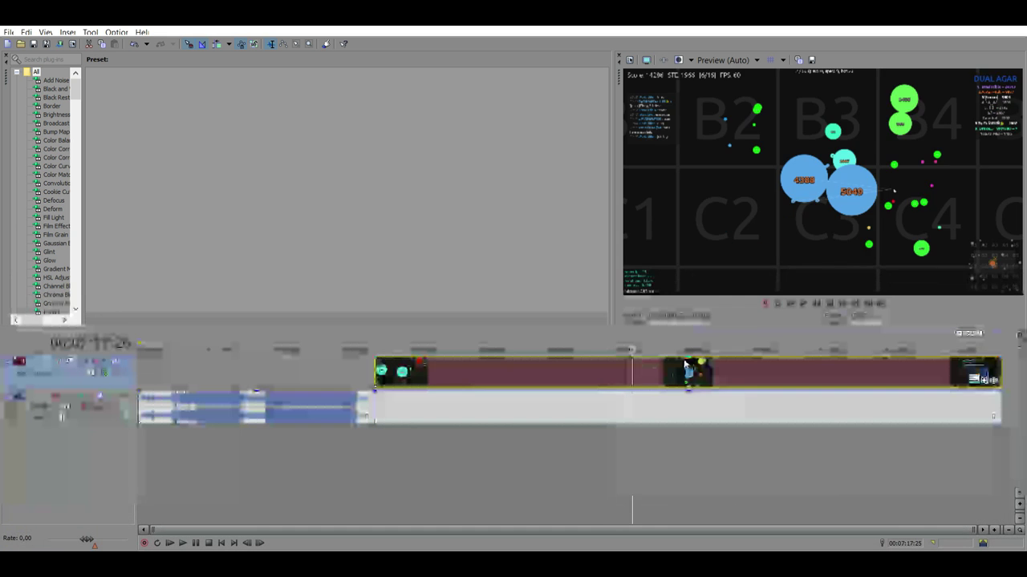
left_click(741, 360)
left_click(762, 360)
left_click(780, 360)
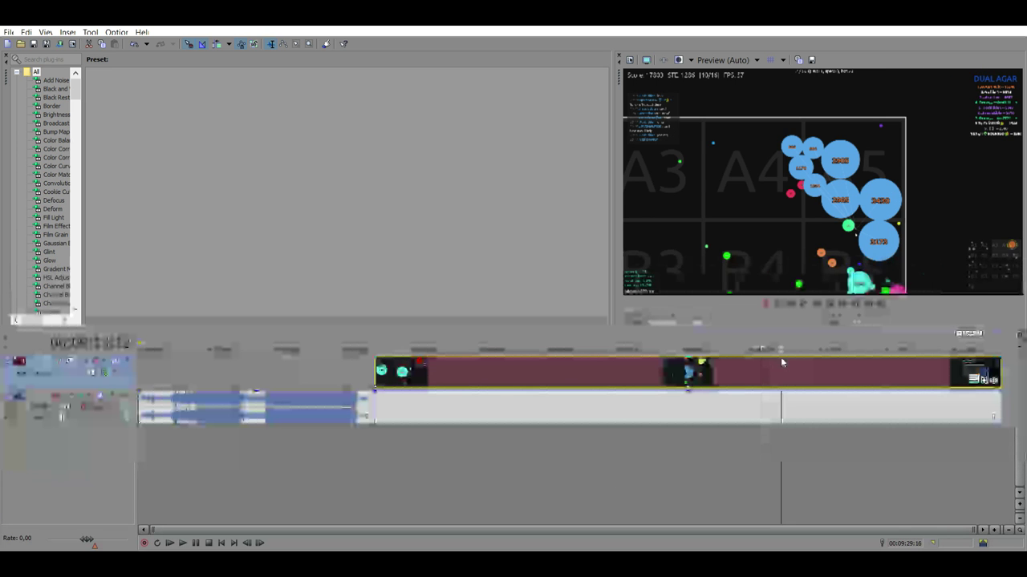
left_click(790, 362)
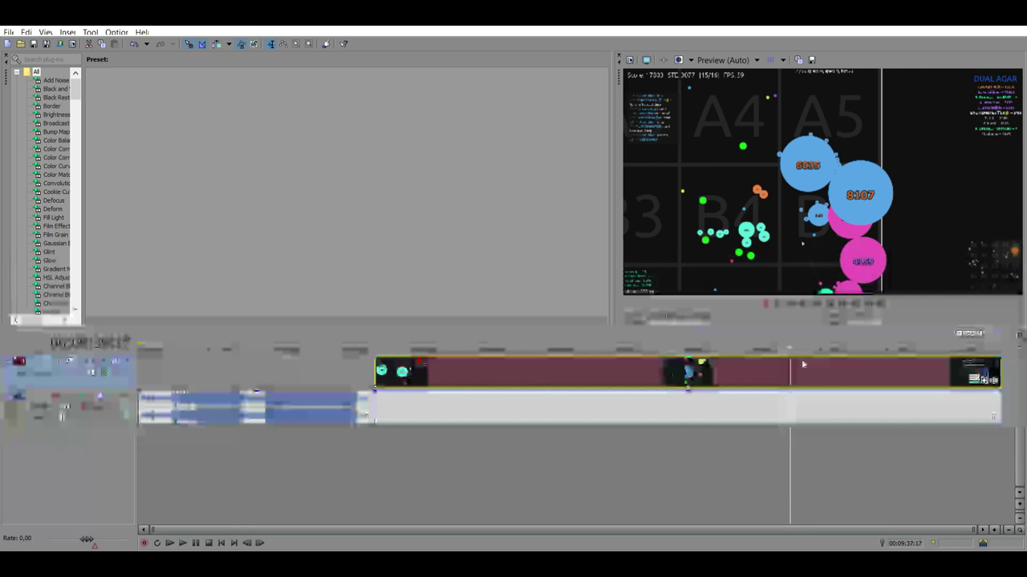
left_click(802, 364)
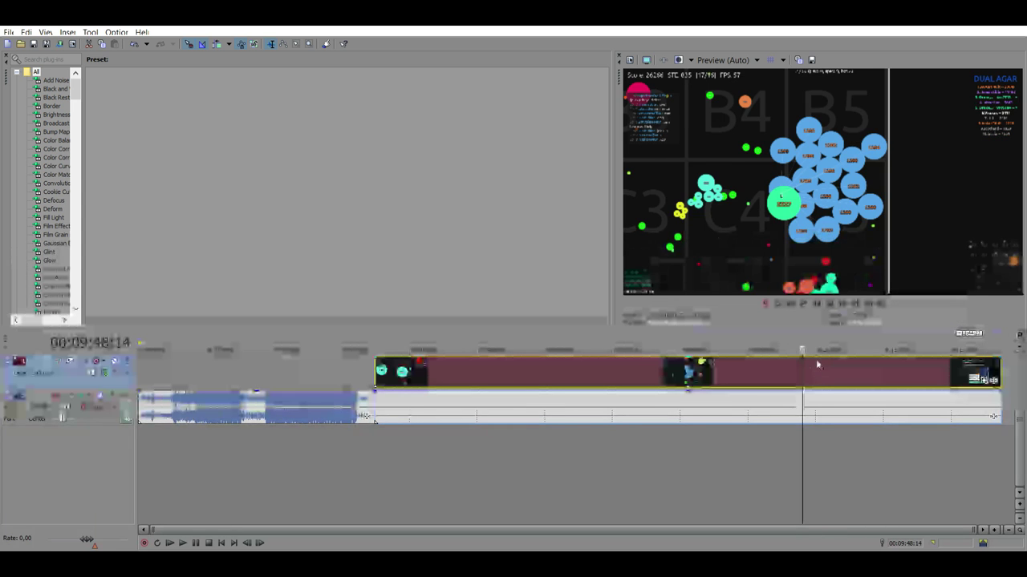
left_click(809, 366)
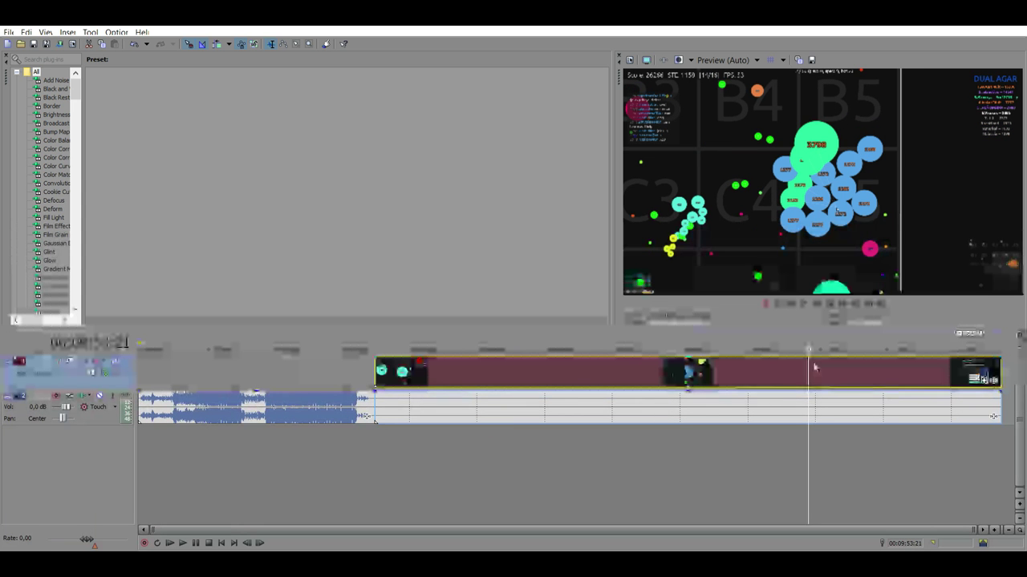
left_click(806, 368)
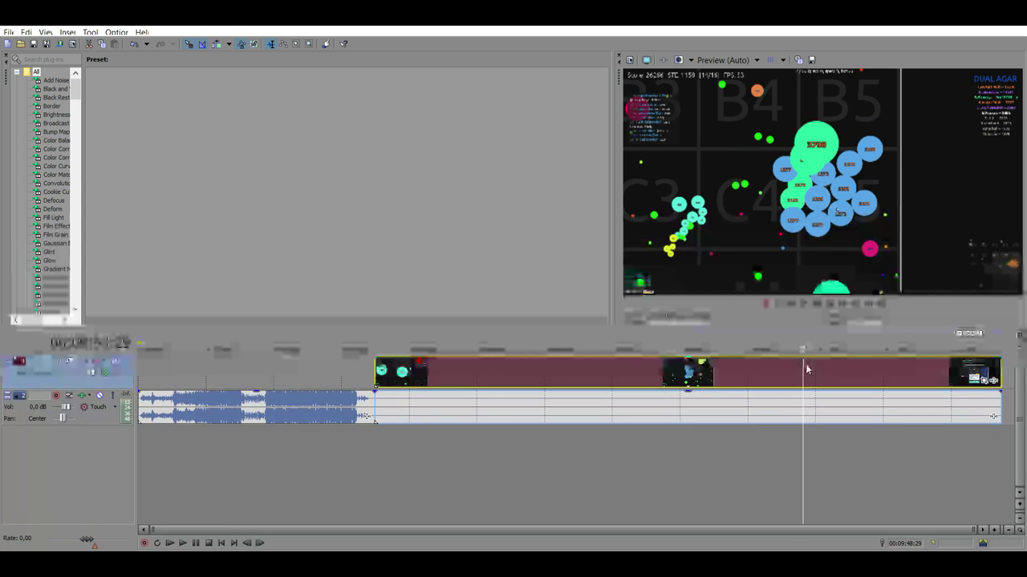
key("s")
left_click(733, 360)
key("Delete")
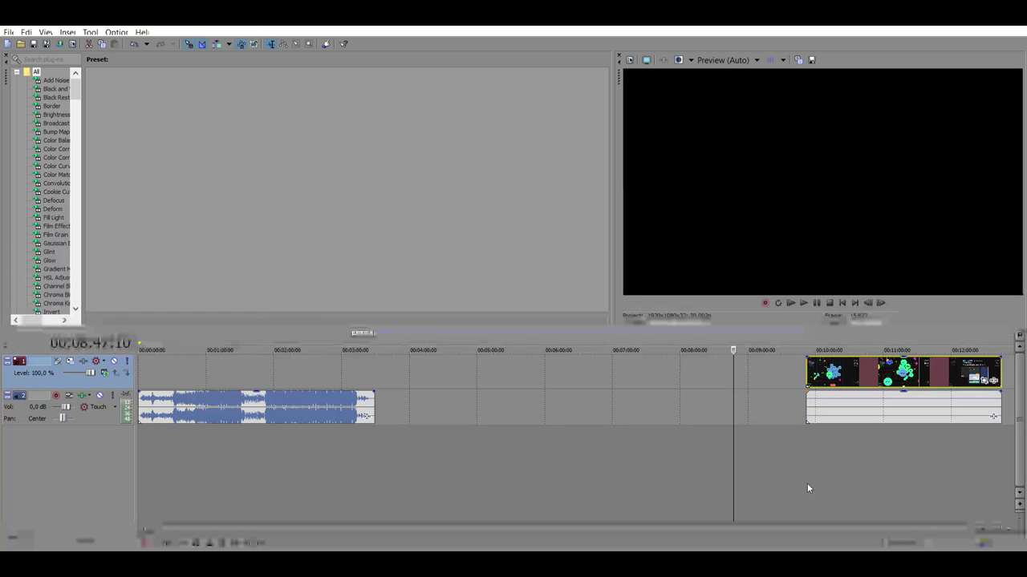
- Delete the remaining gameplay audio and move the video clip to about 00:01:30 on the timeline
left_click(821, 396)
key("Delete")
left_click_drag(821, 373, 197, 391)
- Trim the music's beginning to 00:00:54:07 and move both the music and the gameplay clip to the timeline start
left_click(186, 397)
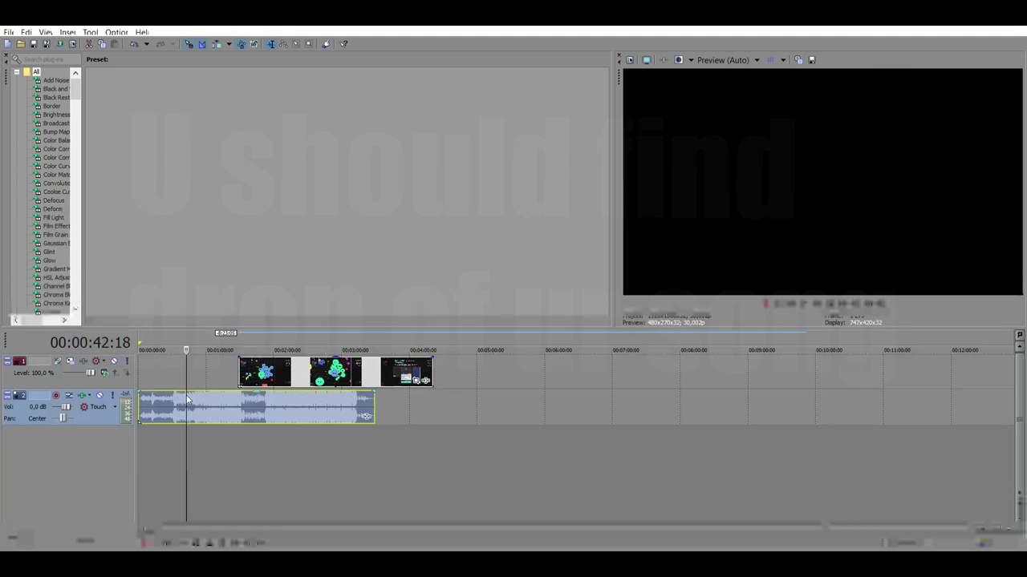
key("space")
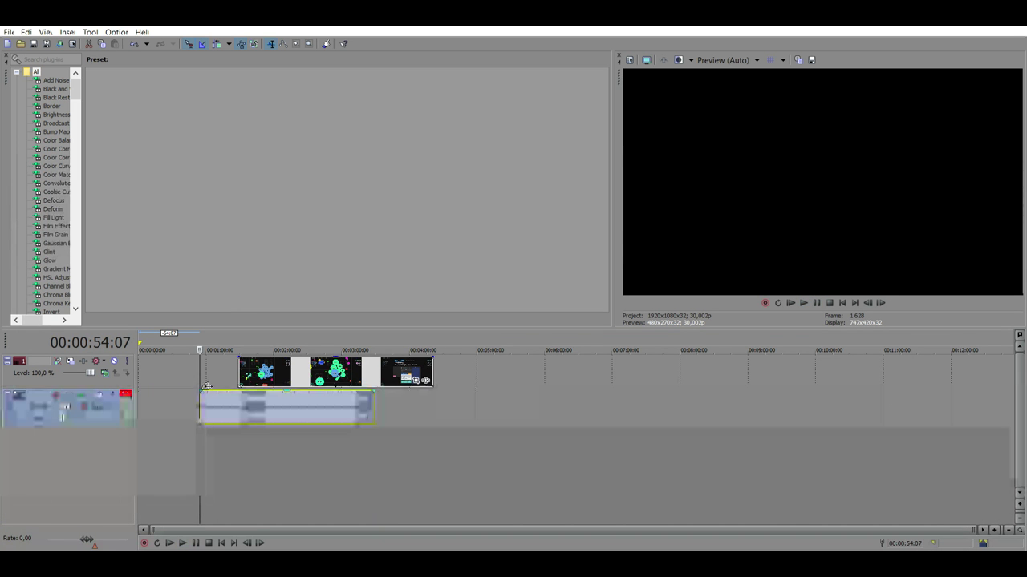
left_click_drag(246, 403, 156, 401)
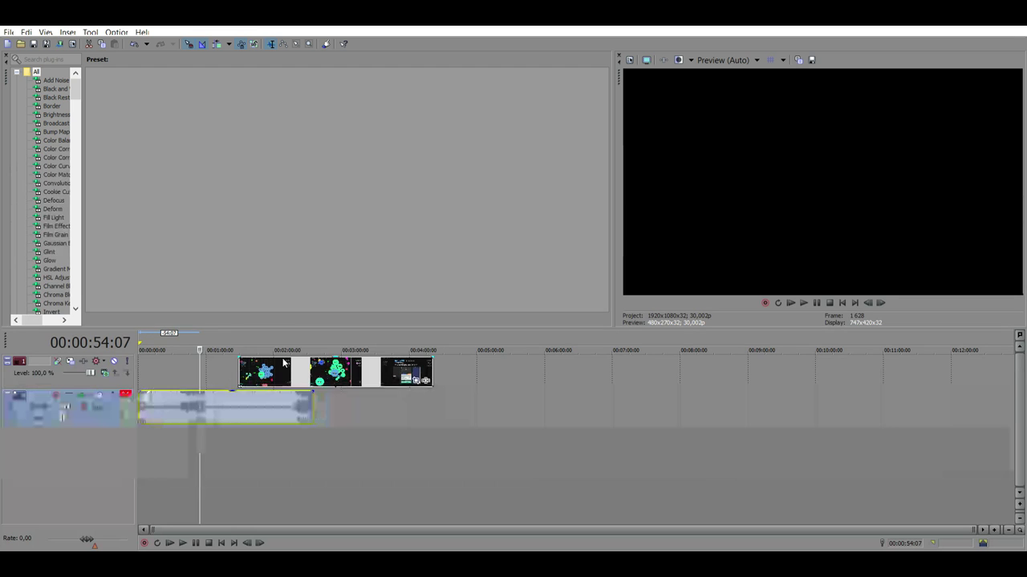
left_click_drag(283, 363, 122, 366)
- Shift the music slightly later, extend its beginning back to the timeline start, and play from about 00:00:15 to check the sync
left_click(144, 452)
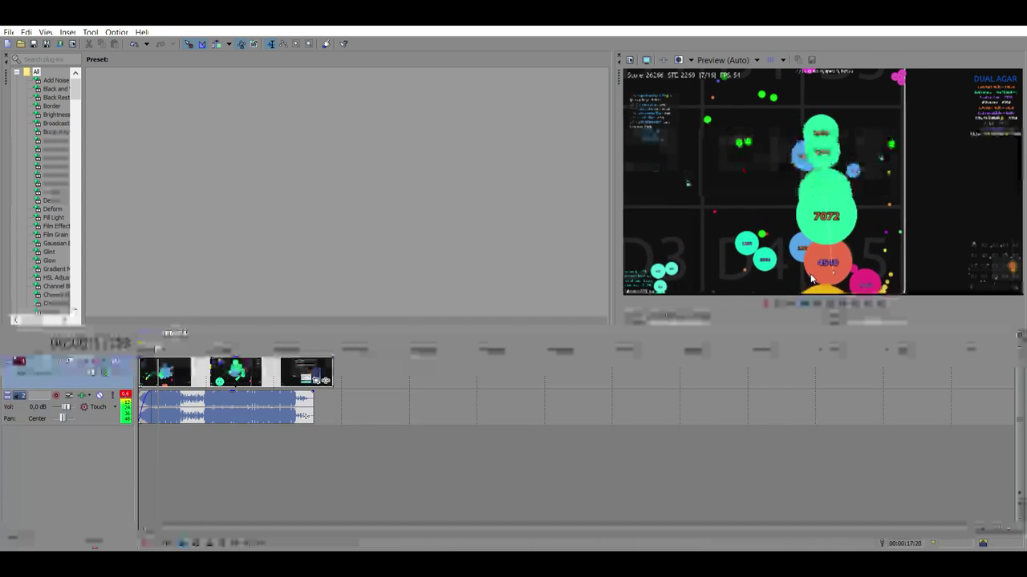
left_click(157, 395)
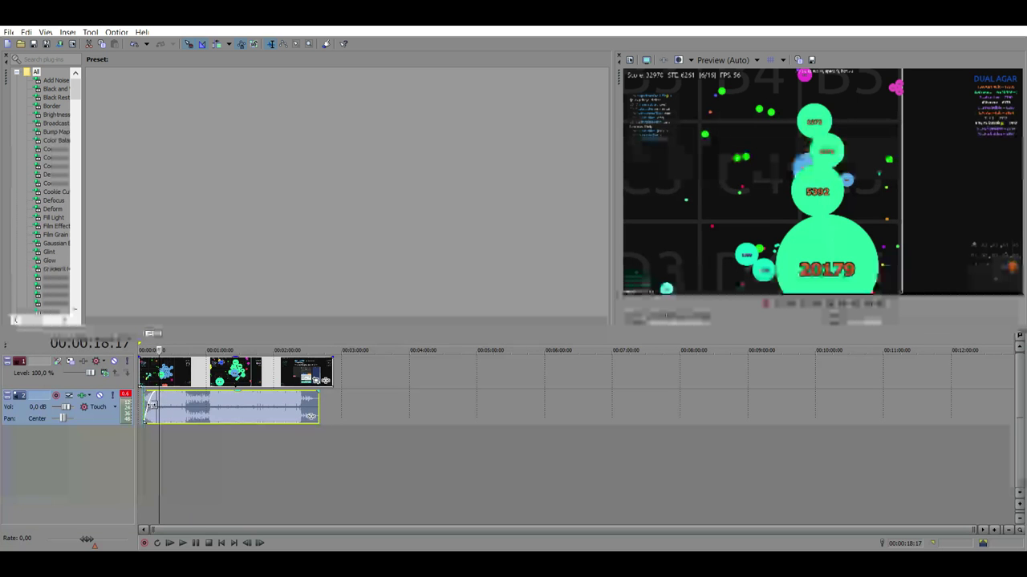
left_click(155, 434)
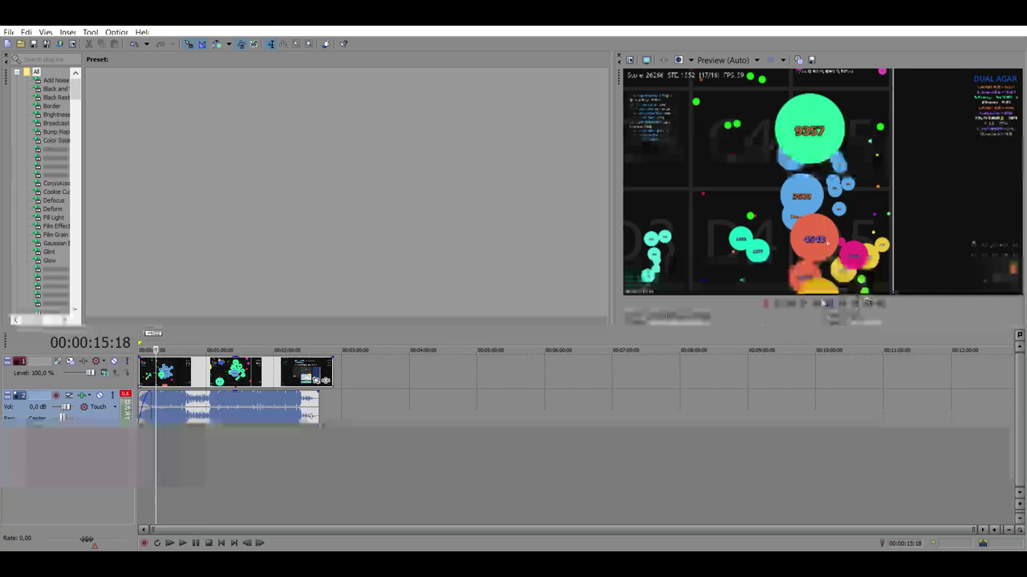
key("space")
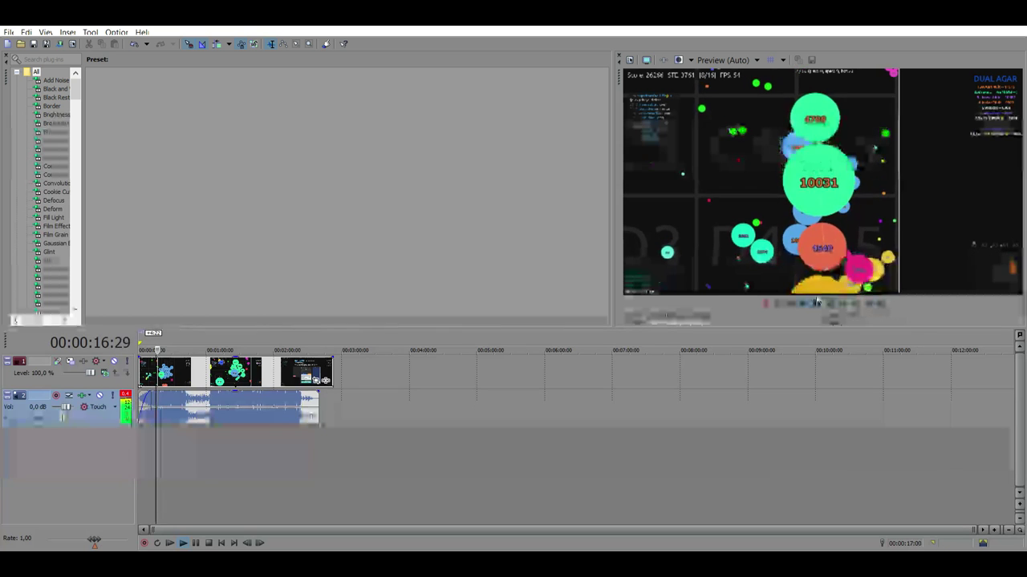
left_click(815, 303)
- Trim a little off the music's beginning, slide it back to the timeline start, and play the section around the drop
scroll(159, 411, "up", 1)
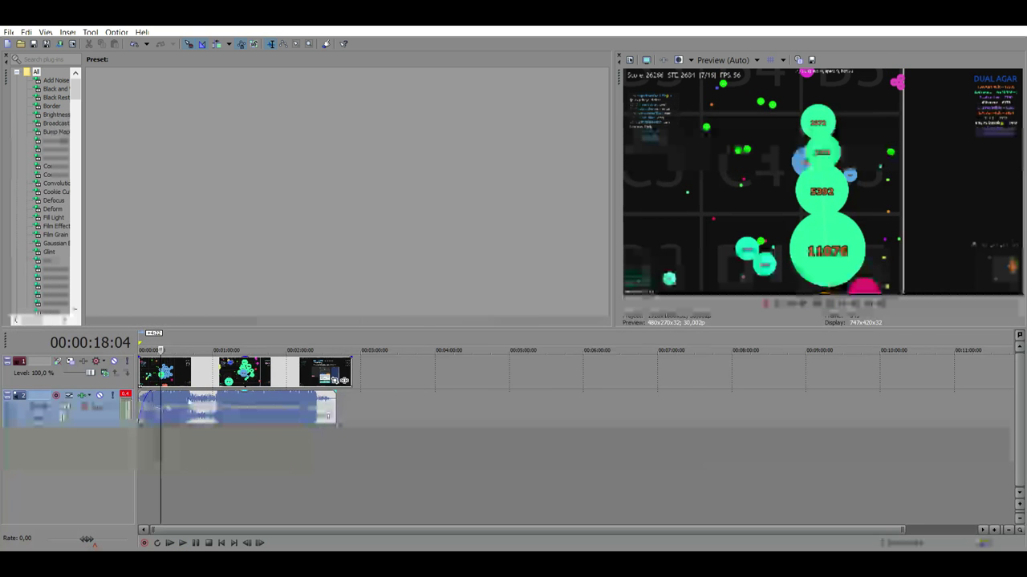
scroll(327, 416, "up", 3)
left_click(152, 407)
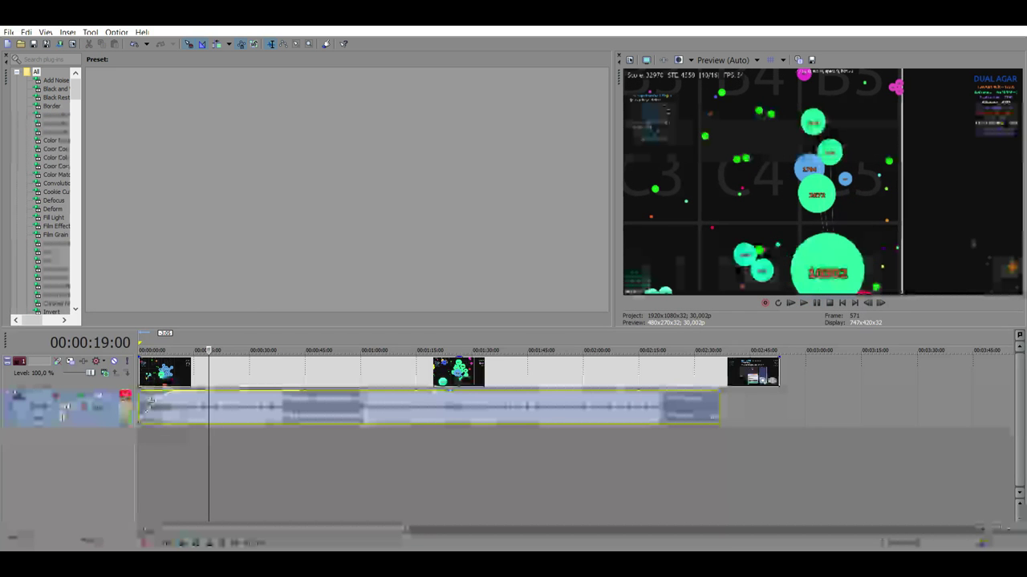
left_click_drag(150, 405, 164, 400)
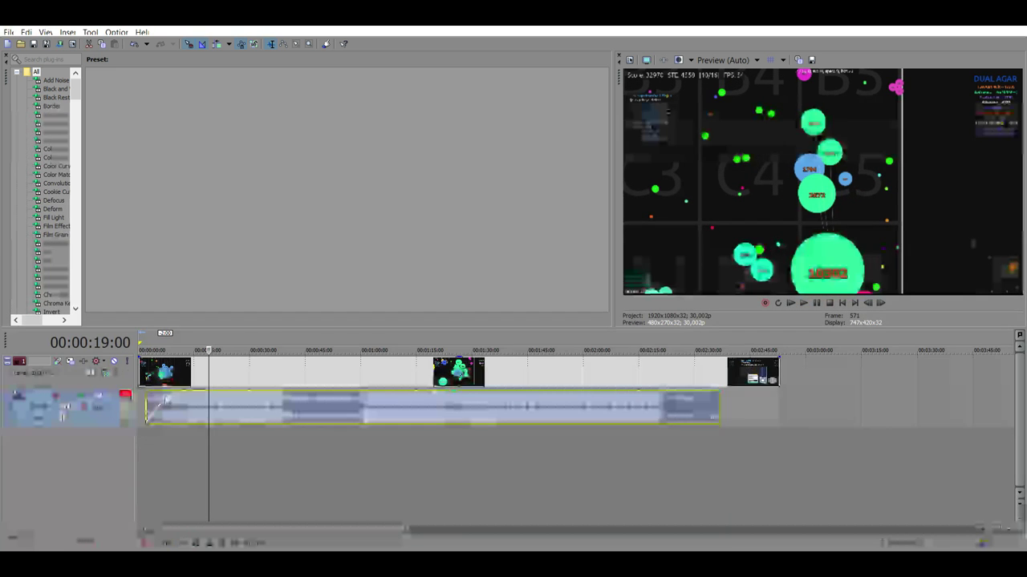
left_click(187, 433)
left_click(805, 298)
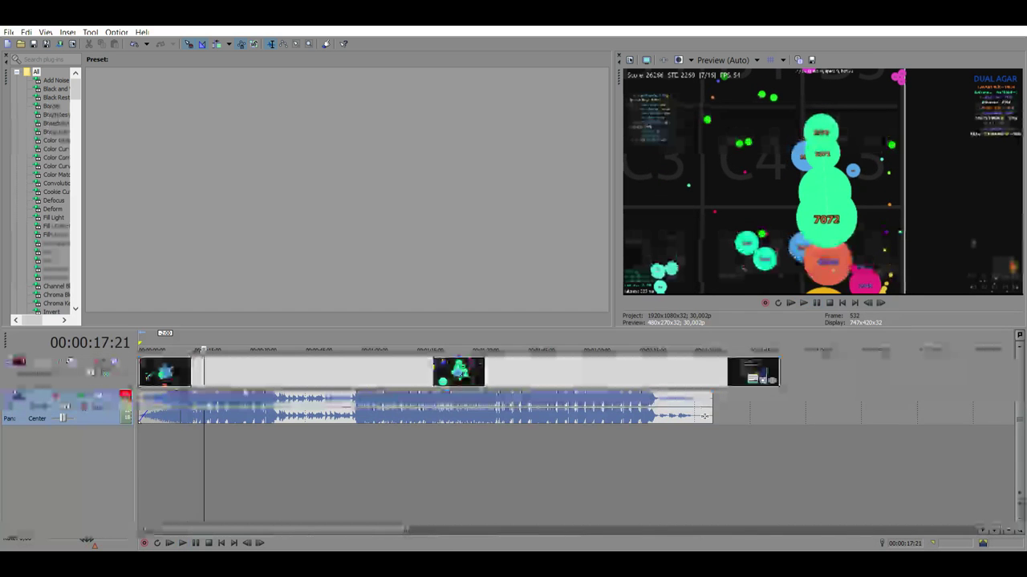
- Move the music a little later with its beginning extended back to the timeline start, and replay the drop
left_click(146, 404)
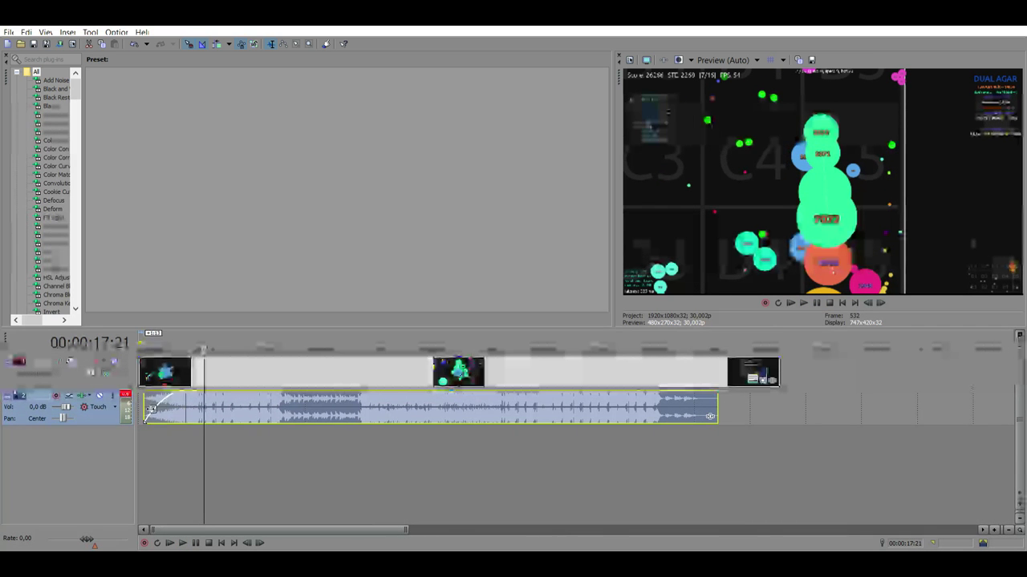
left_click(192, 426)
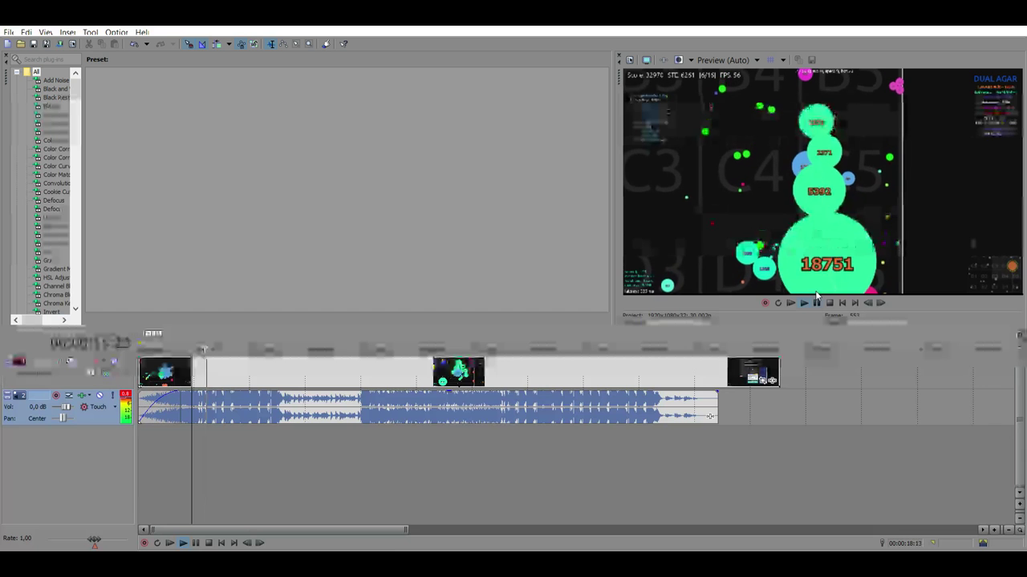
- Trim a little off the music's beginning, slide it back to the timeline start, and play from about 00:00:17
scroll(252, 425, "up", 3)
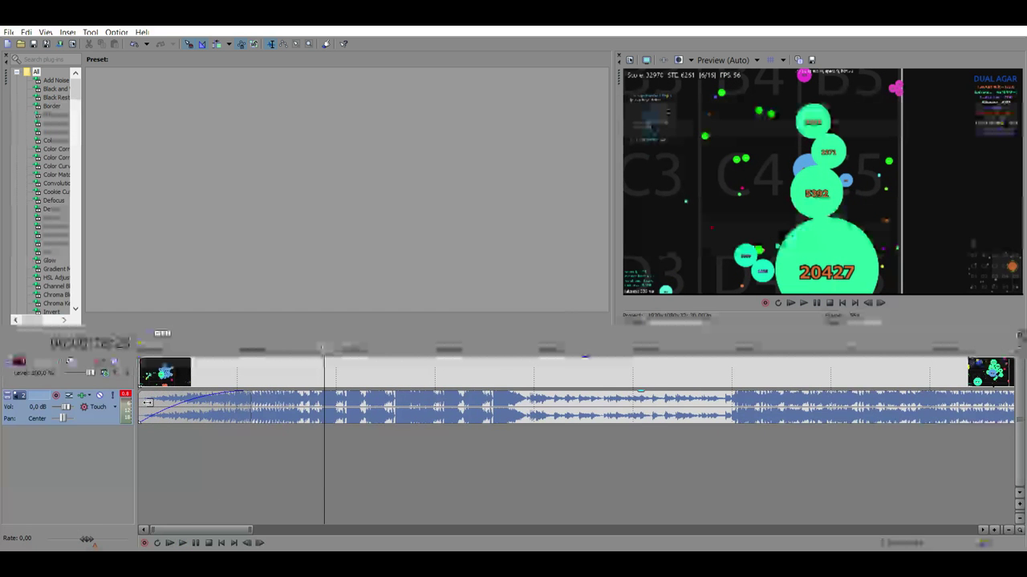
left_click(148, 403)
left_click_drag(154, 404, 149, 396)
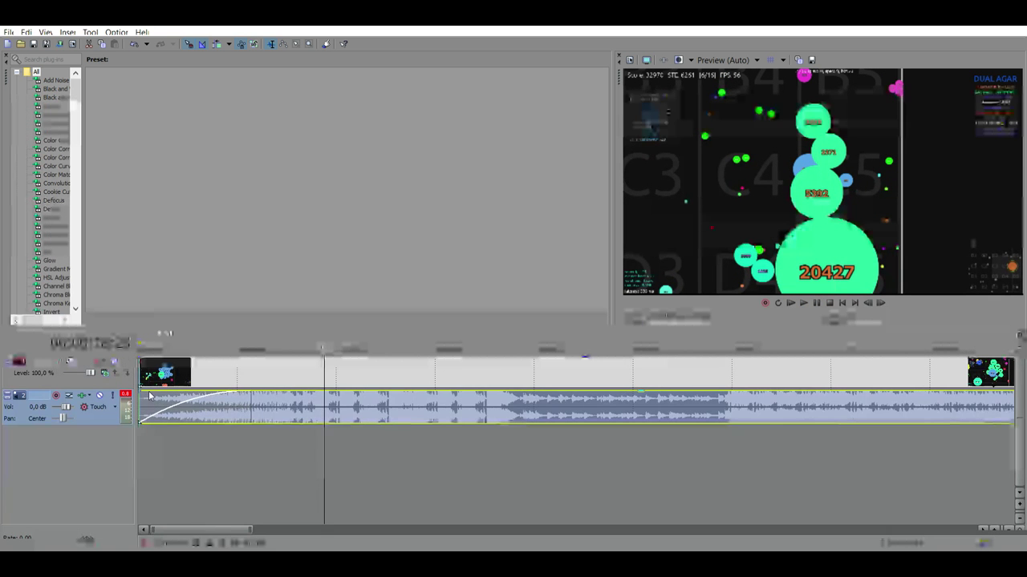
left_click(310, 448)
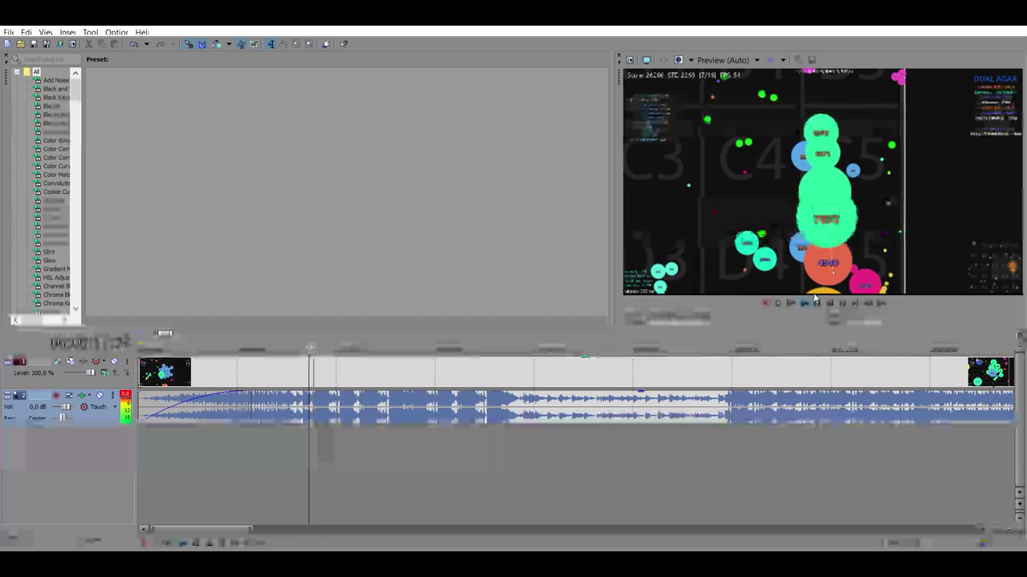
left_click(815, 302)
- Nudge the music slightly later, extend its beginning to the timeline start, and play from 00:00:13:02 through the drop
left_click(148, 399)
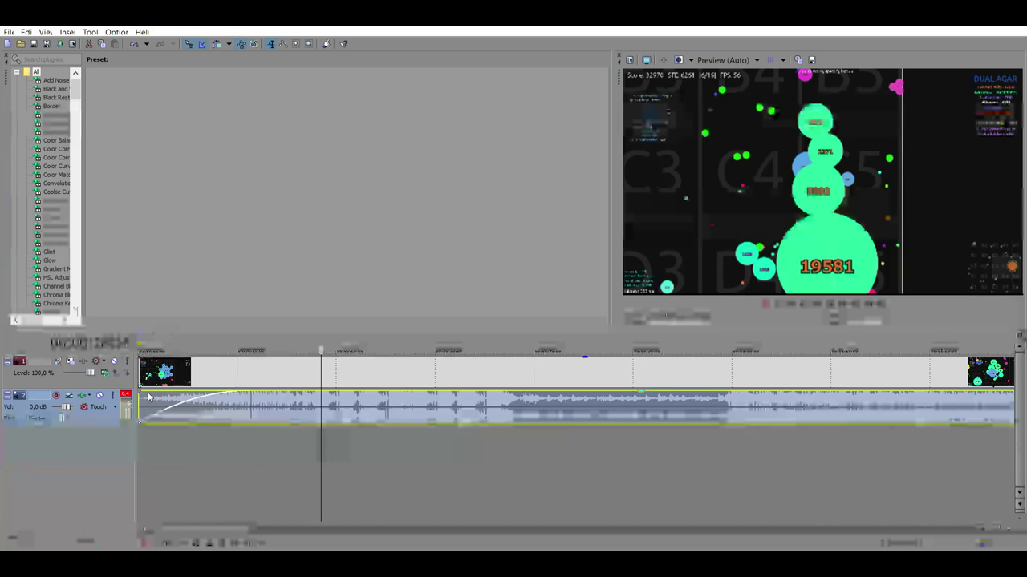
left_click_drag(148, 399, 150, 405)
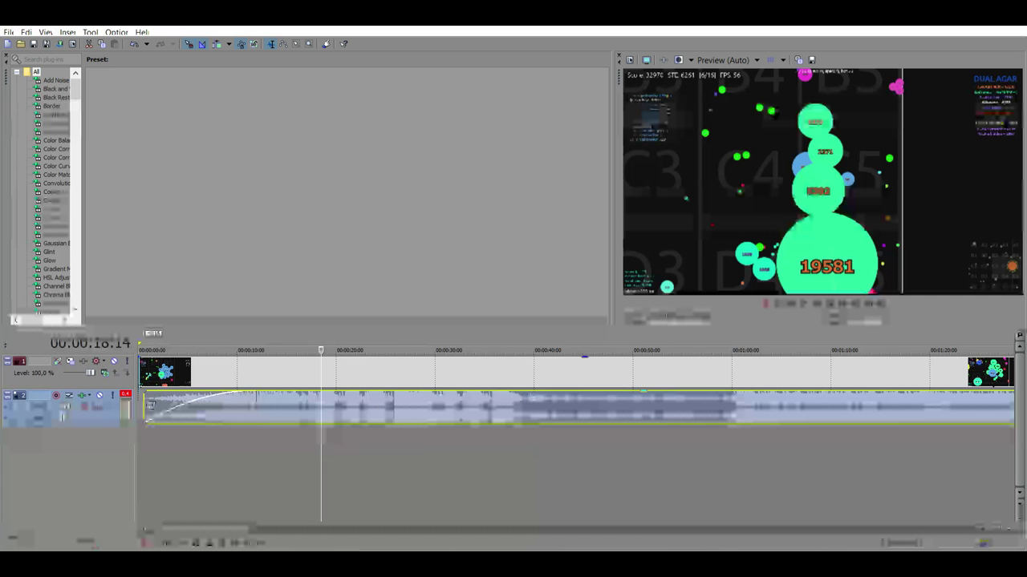
left_click(268, 434)
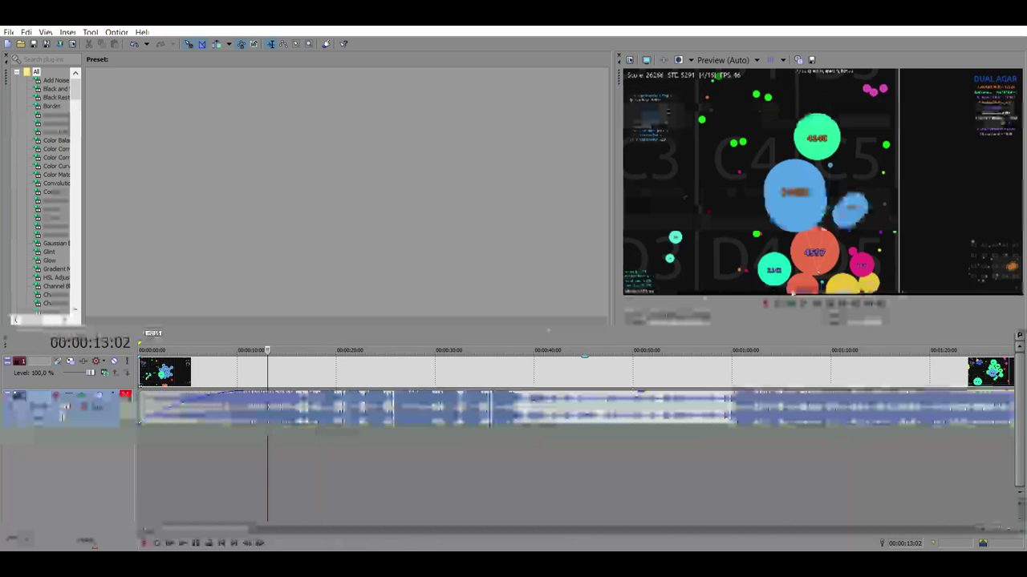
key("space")
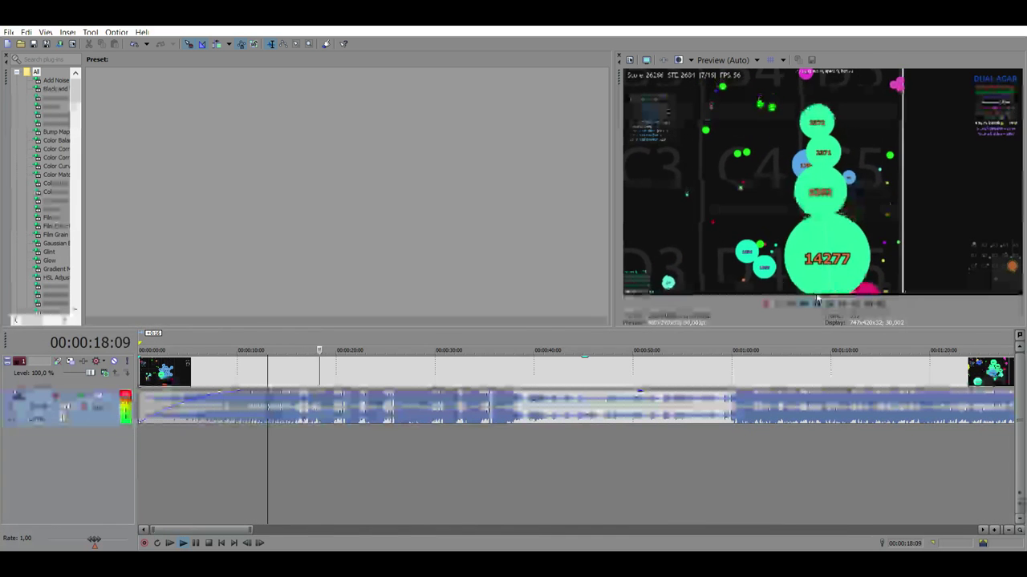
key("space")
- Trim a tiny bit off the music's beginning, align it with the timeline start, and play from about 00:00:03
scroll(154, 423, "up", 4)
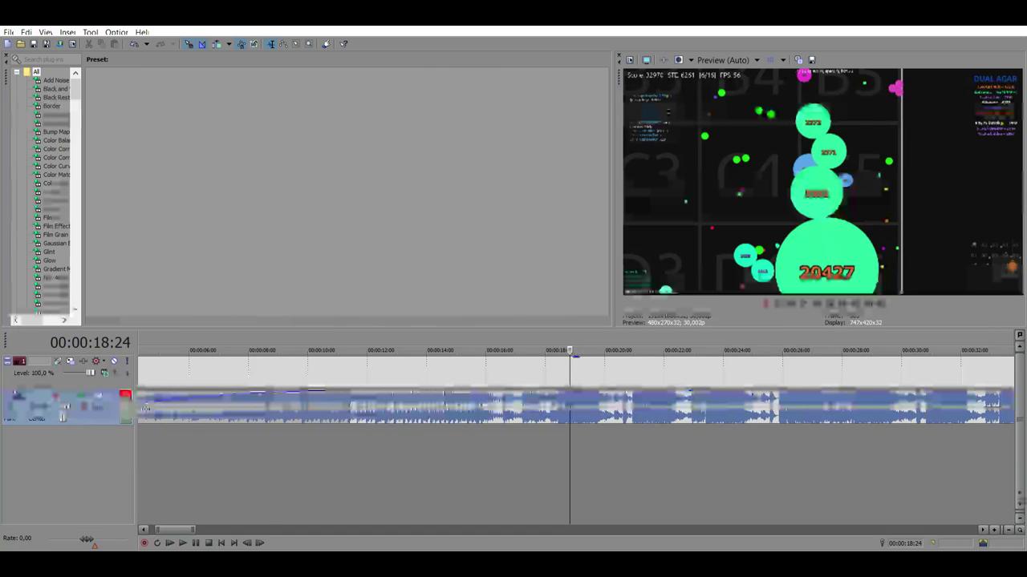
scroll(145, 409, "down", 2)
left_click(208, 417)
scroll(193, 425, "up", 2)
scroll(180, 415, "down", 3)
scroll(156, 411, "up", 2)
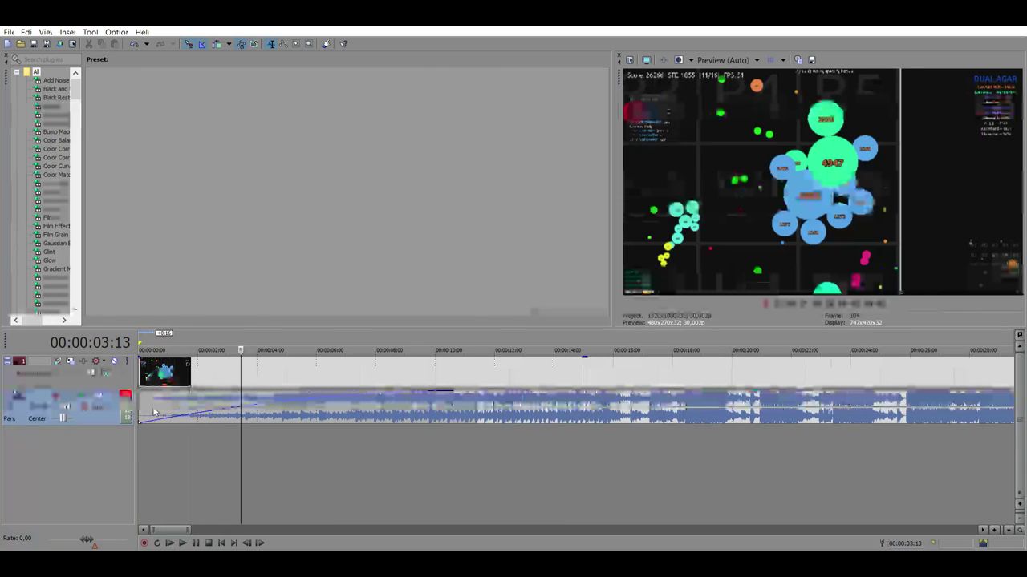
left_click(149, 407)
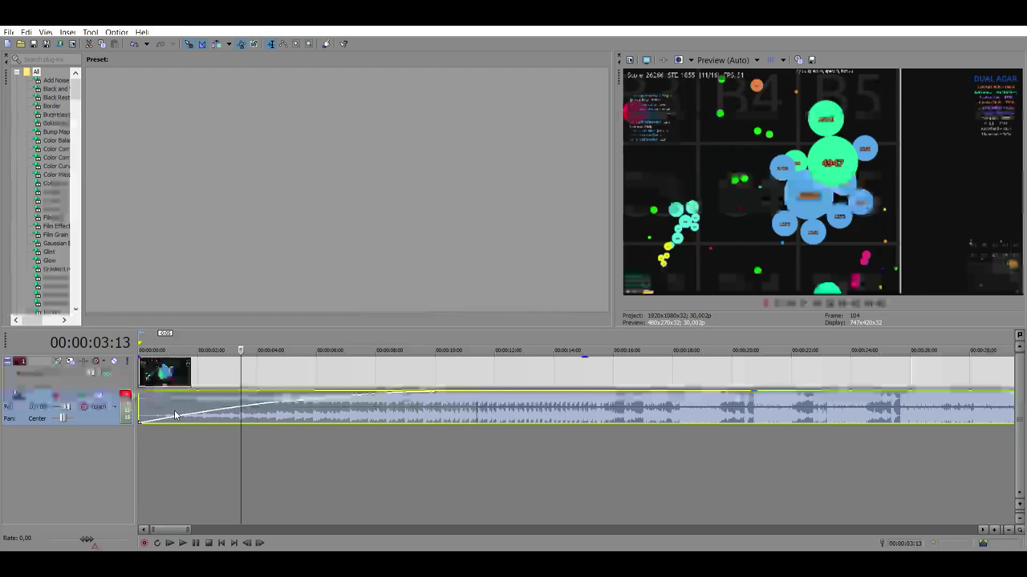
left_click(228, 450)
left_click(807, 299)
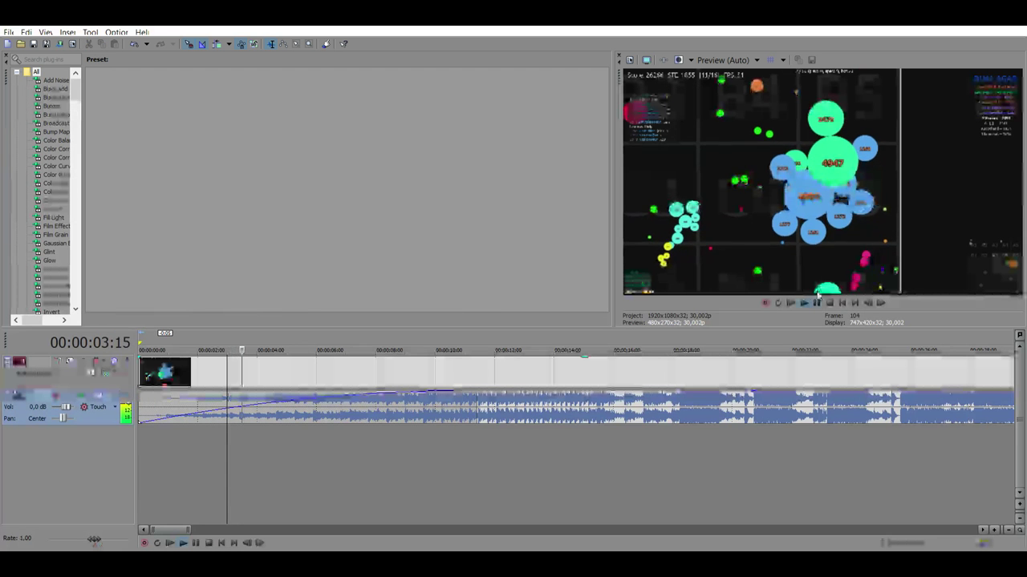
- Play up to the music's drop and split the gameplay clip there, at about 00:00:18
left_click(355, 371)
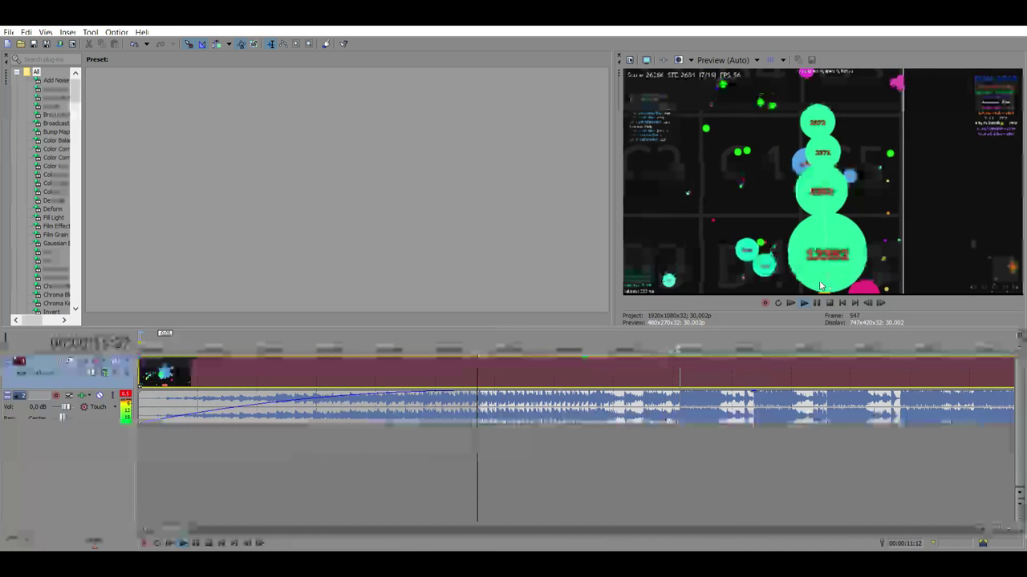
left_click(662, 373)
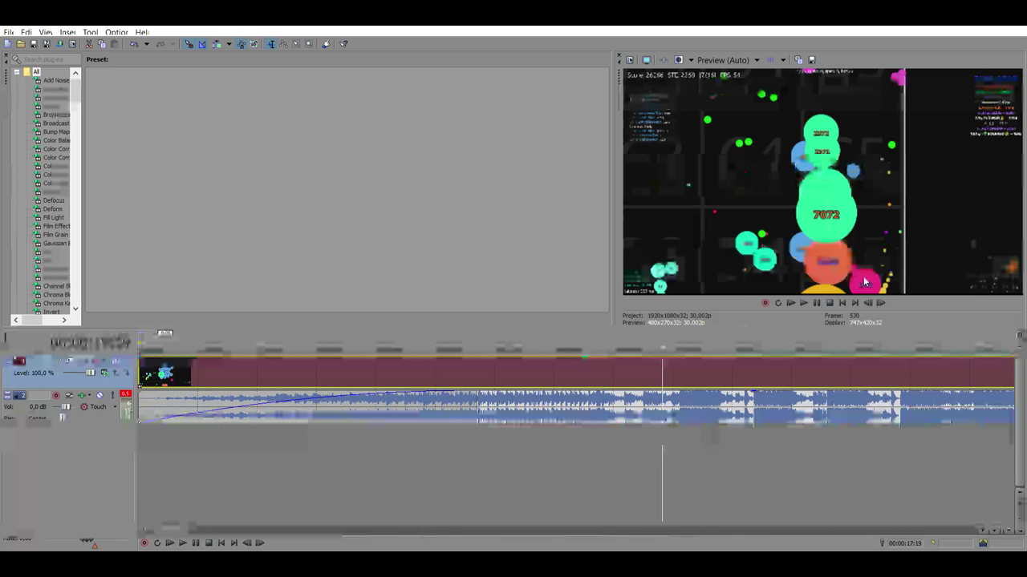
left_click(677, 367)
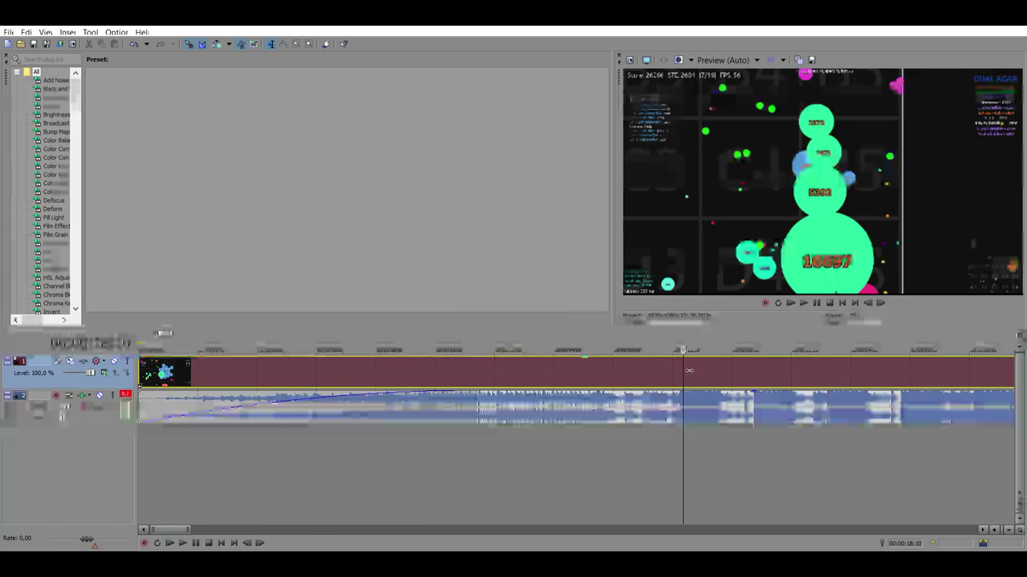
left_click(680, 369)
key("s")
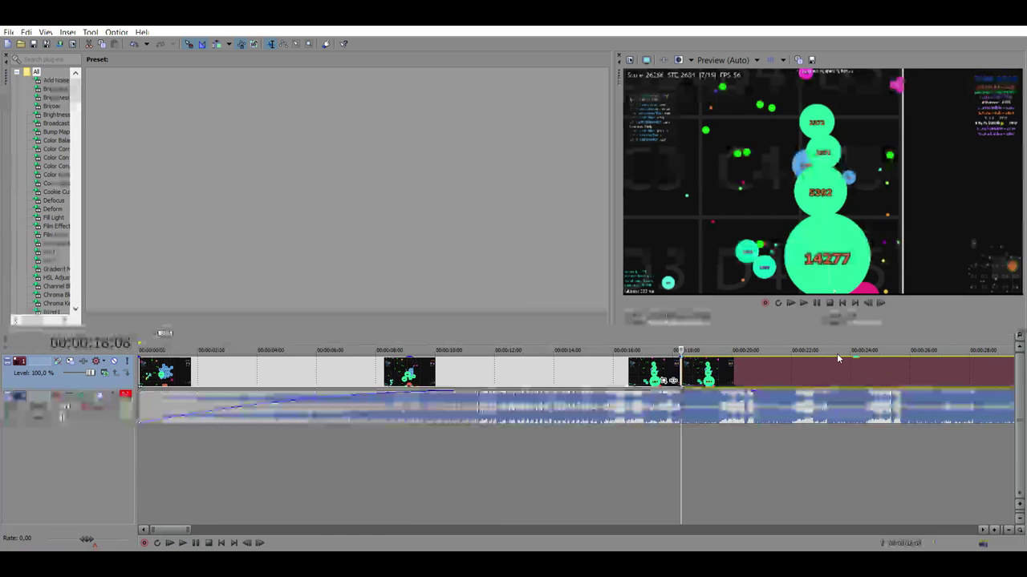
- Play on from the cut, split the gameplay clip at about 00:00:25, and delete everything after that point
scroll(852, 365, "down", 3)
key("space")
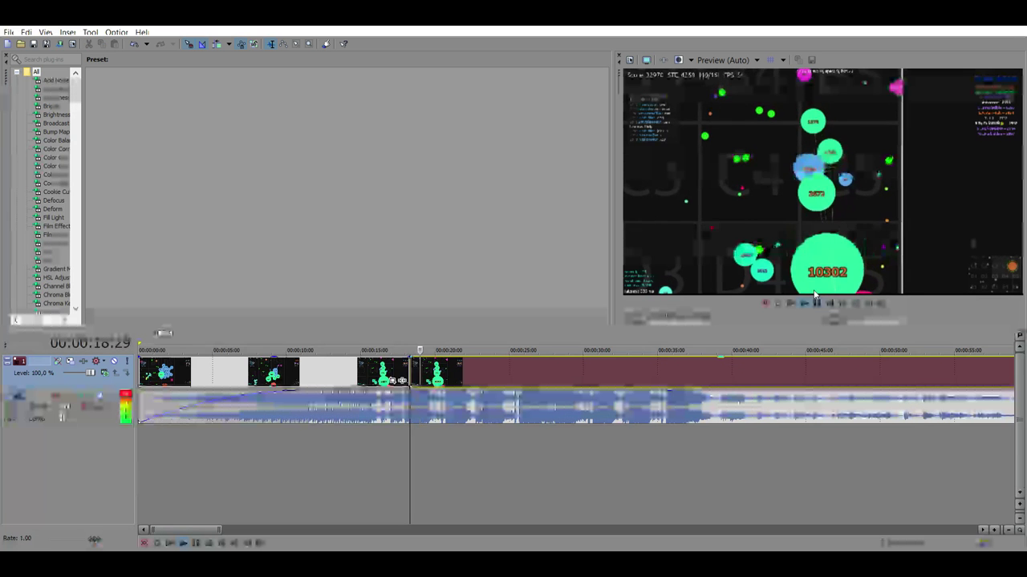
left_click(511, 363)
key("s")
left_click_drag(511, 362, 575, 367)
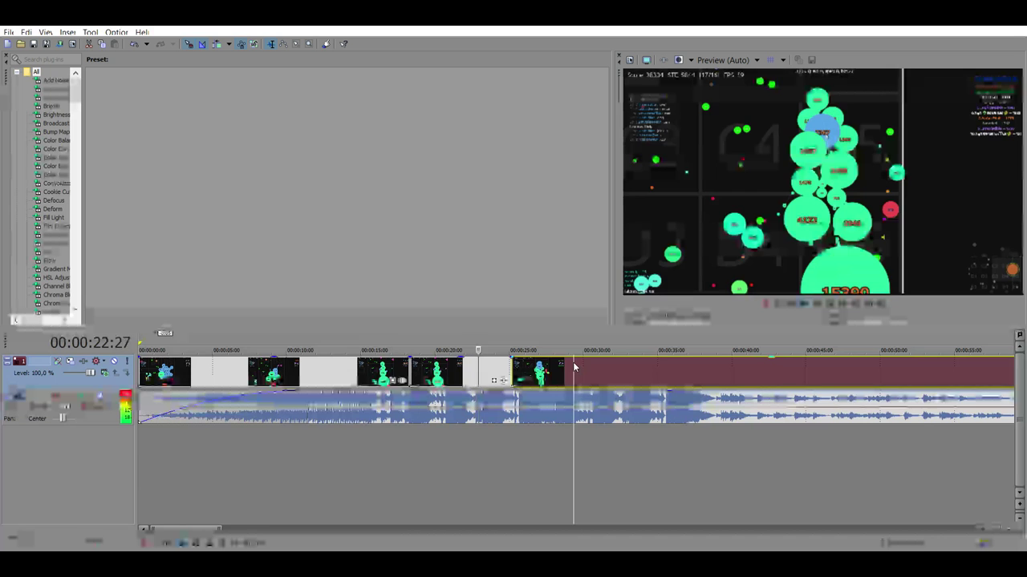
key("Delete")
- Split the music at about 00:00:29 and delete its remaining part
left_click(573, 405)
key("s")
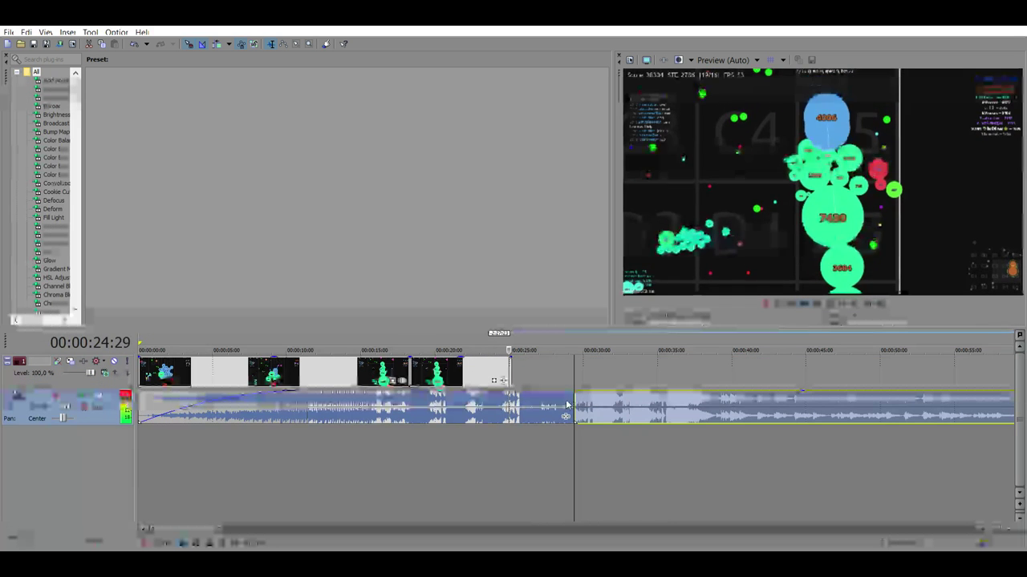
left_click(599, 403)
key("Delete")
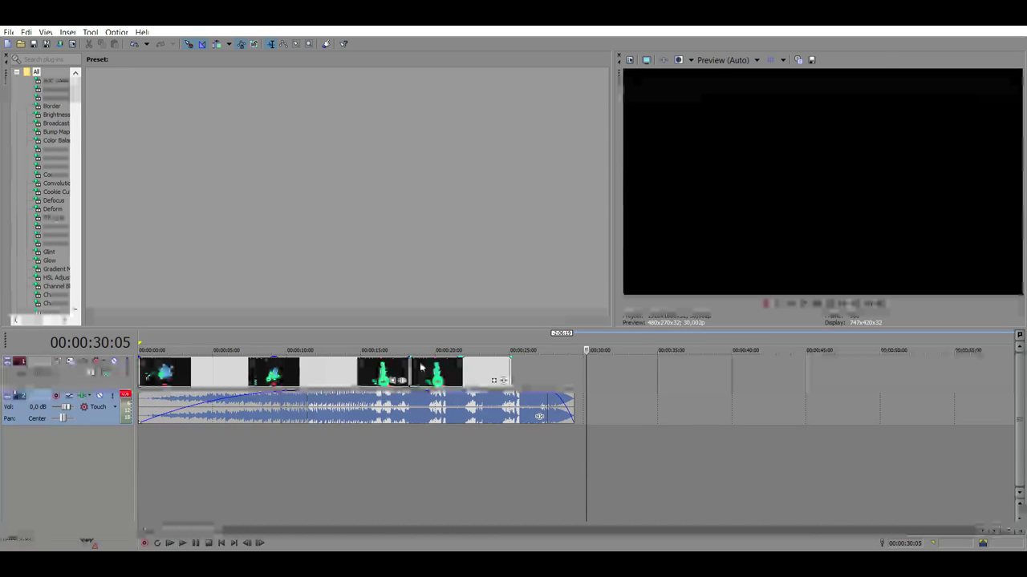
- Play across the cut and animate the second gameplay clip's pan/crop from a frame width of about 1,386 to about 1,926 at 00:00:06:25
left_click(382, 371)
left_click(802, 307)
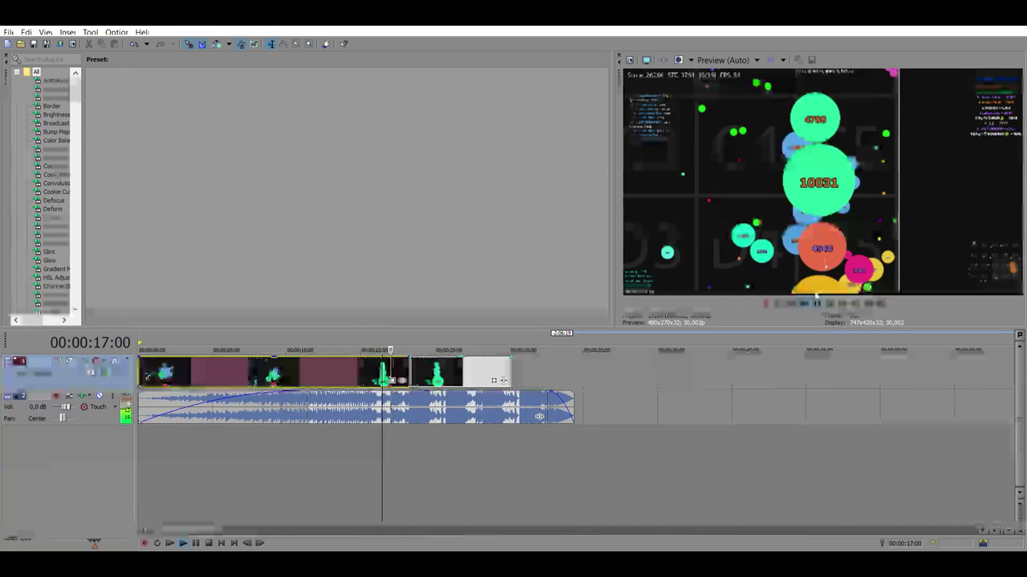
left_click(816, 304)
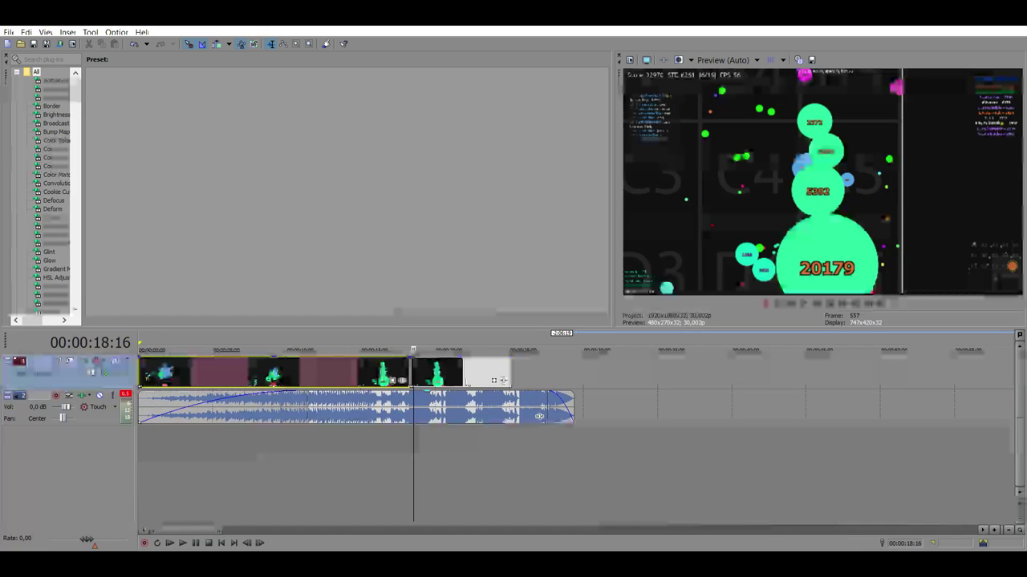
left_click(384, 380)
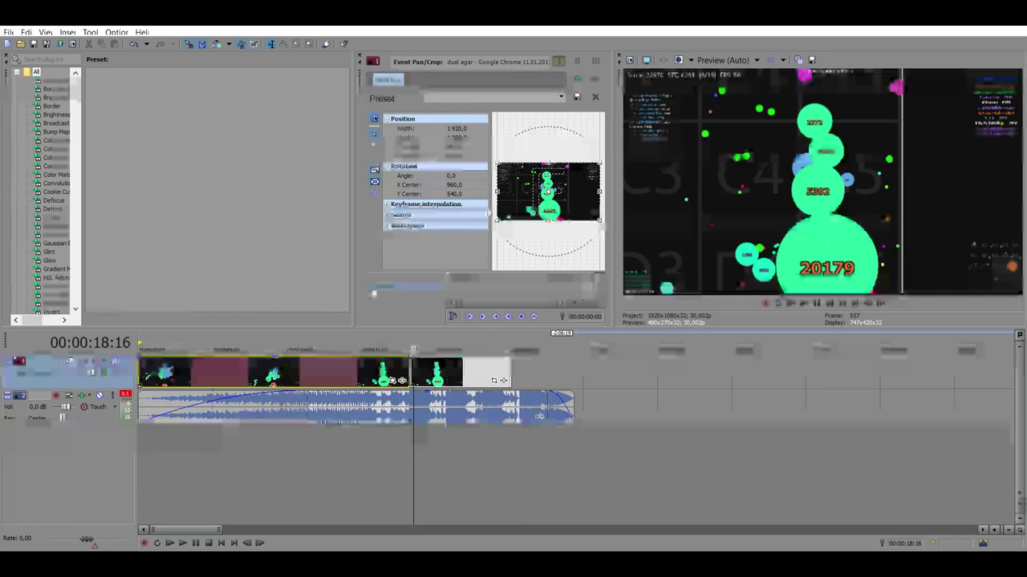
left_click_drag(497, 158, 512, 163)
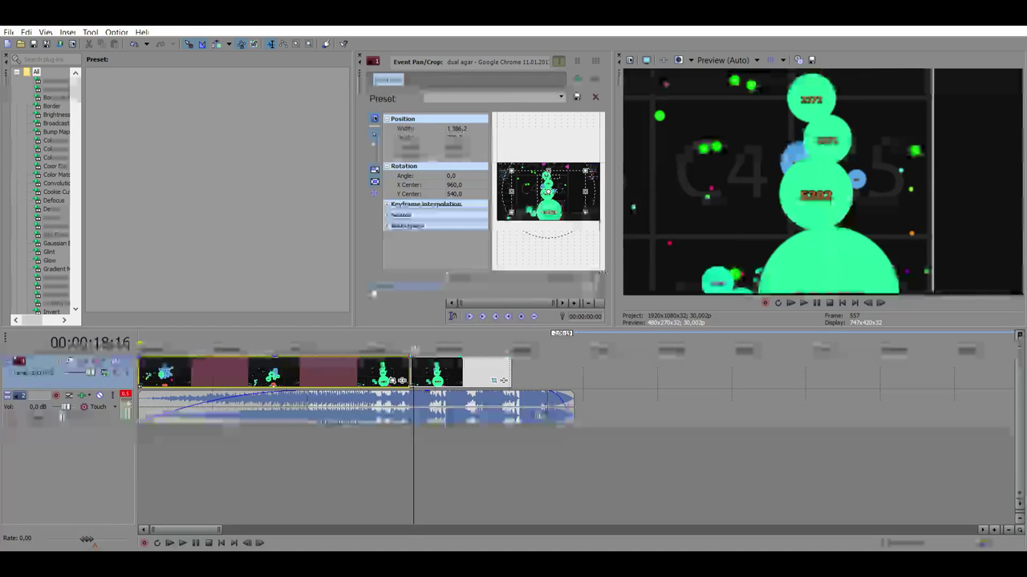
left_click(504, 285)
left_click_drag(512, 161, 500, 155)
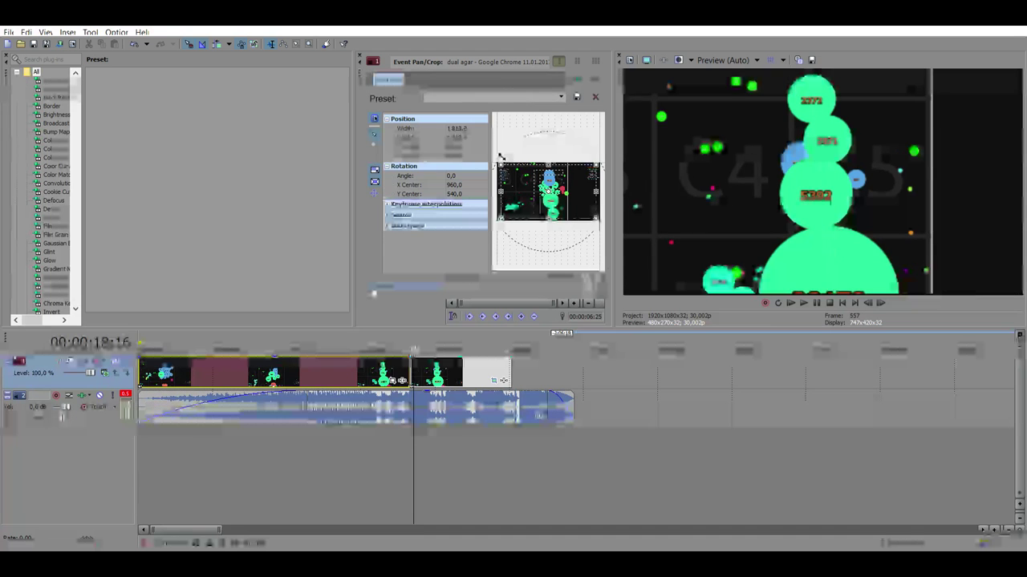
- Preview the edit from the timeline start, then replay the transition into the zoomed clip from about 00:00:17
left_click(141, 437)
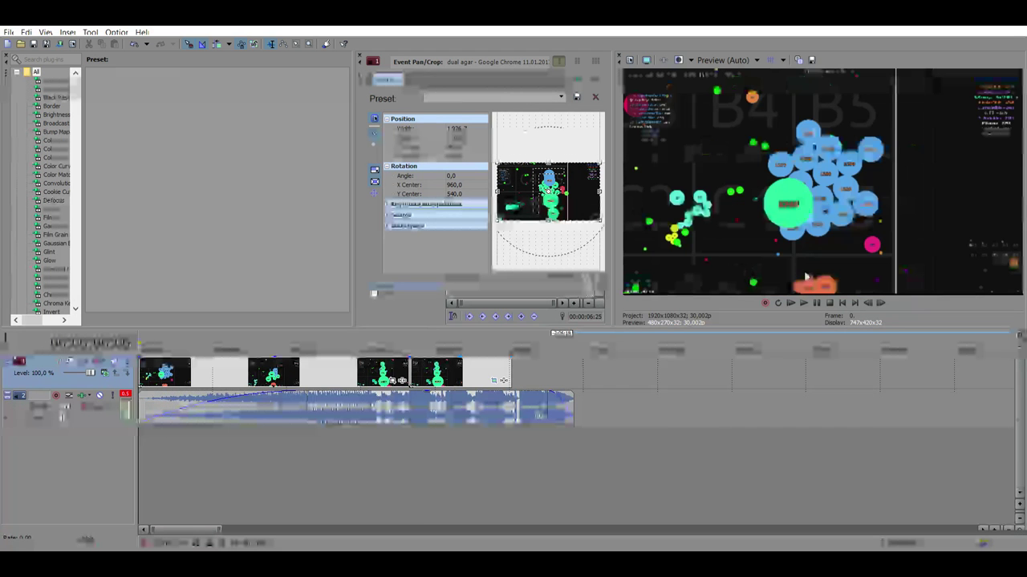
left_click(803, 301)
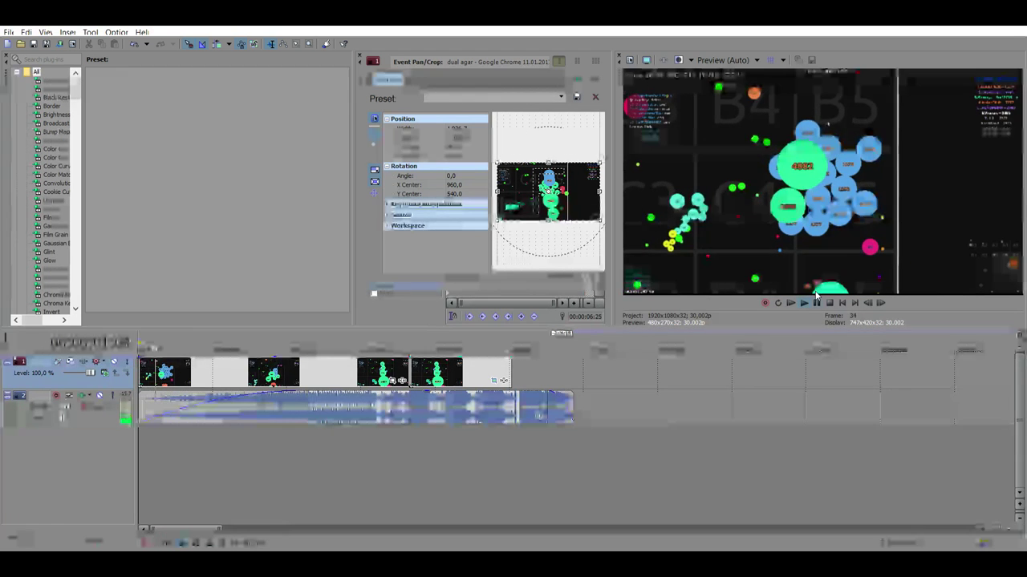
left_click(401, 366)
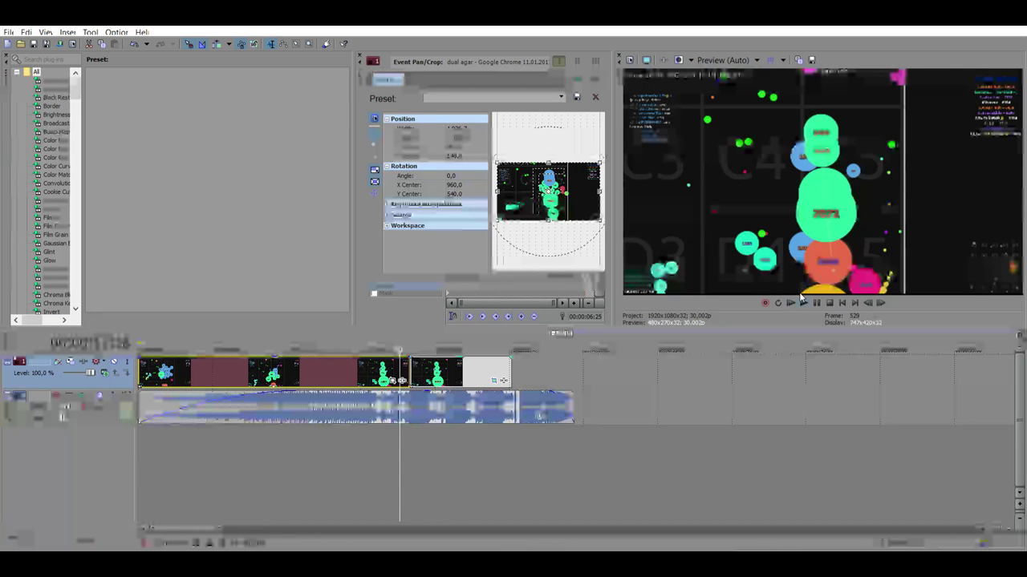
left_click(817, 302)
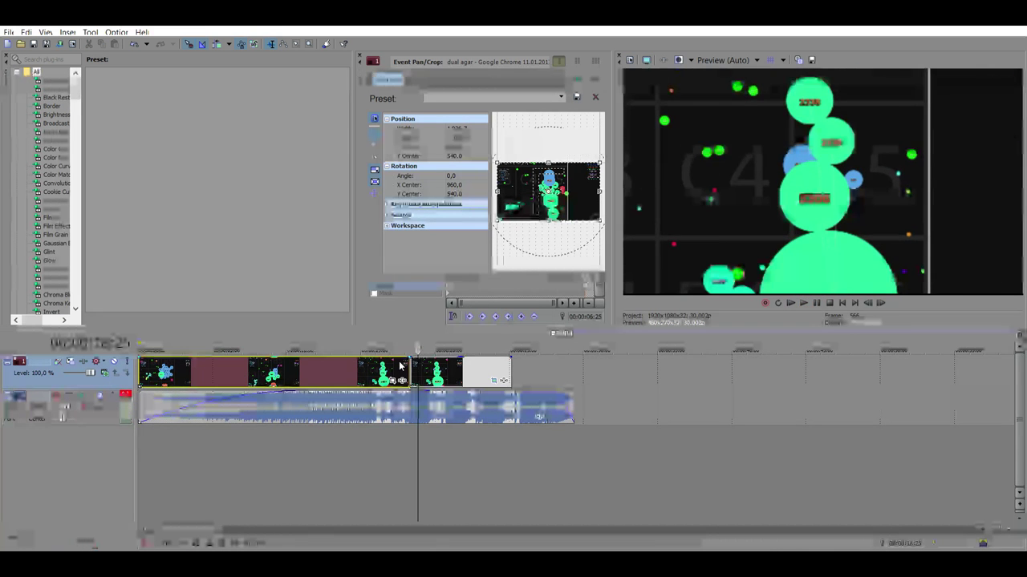
left_click(400, 371)
left_click(803, 301)
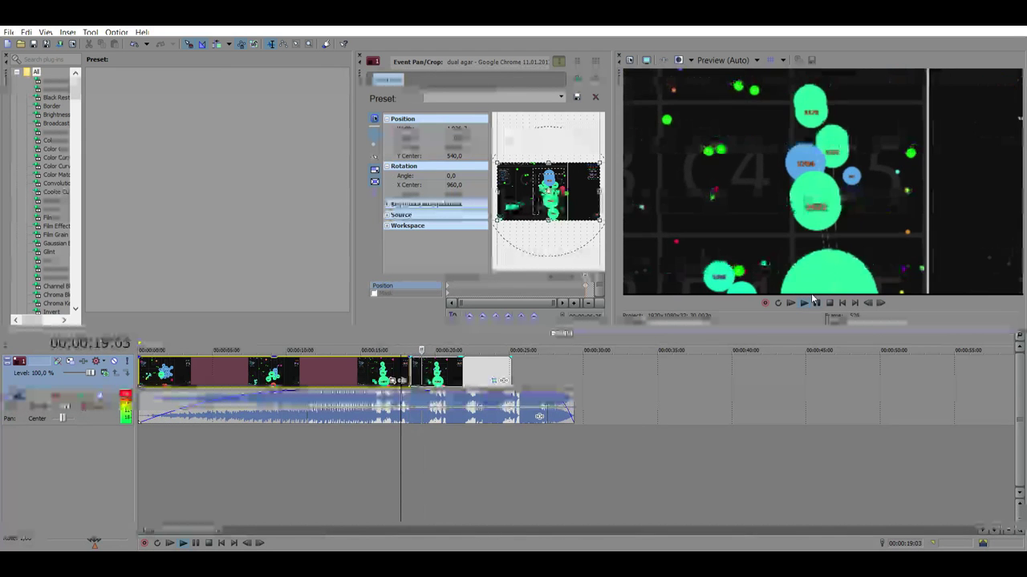
left_click(817, 303)
- Trim a sliver off the music's beginning, slide it back to the timeline start, and play from about 00:00:08
scroll(444, 359, "up", 2)
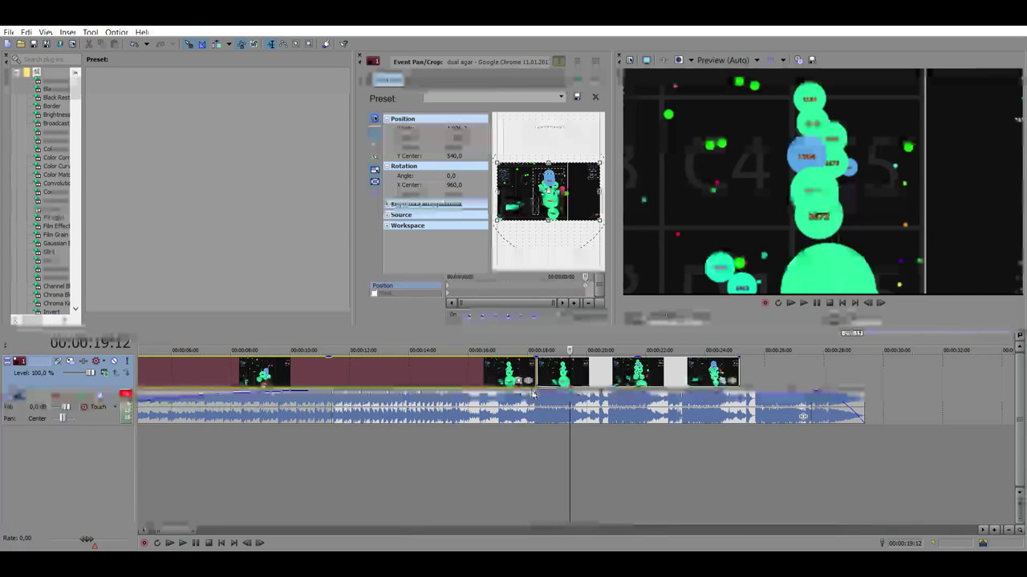
scroll(540, 415, "down", 3)
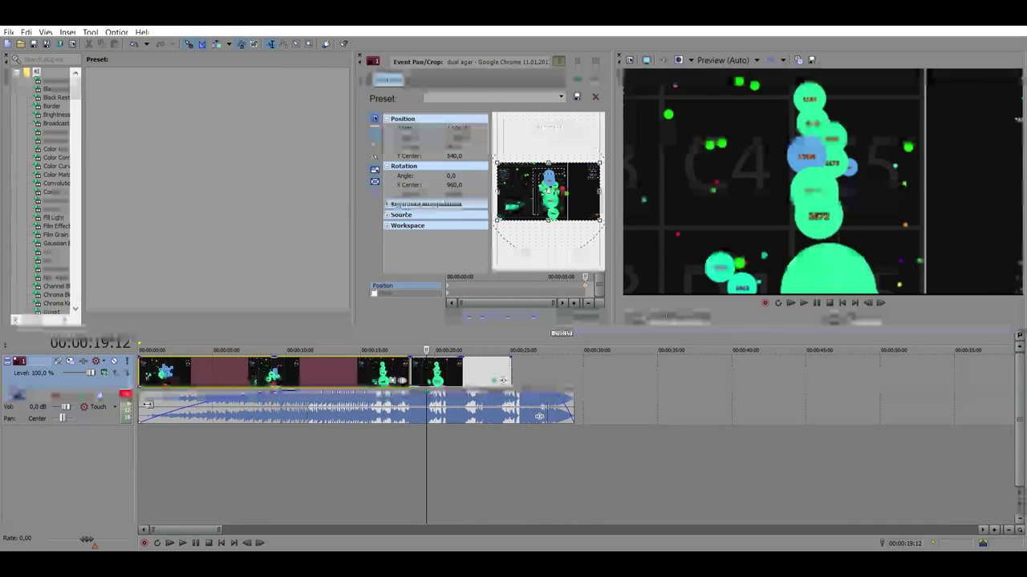
scroll(540, 416, "up", 2)
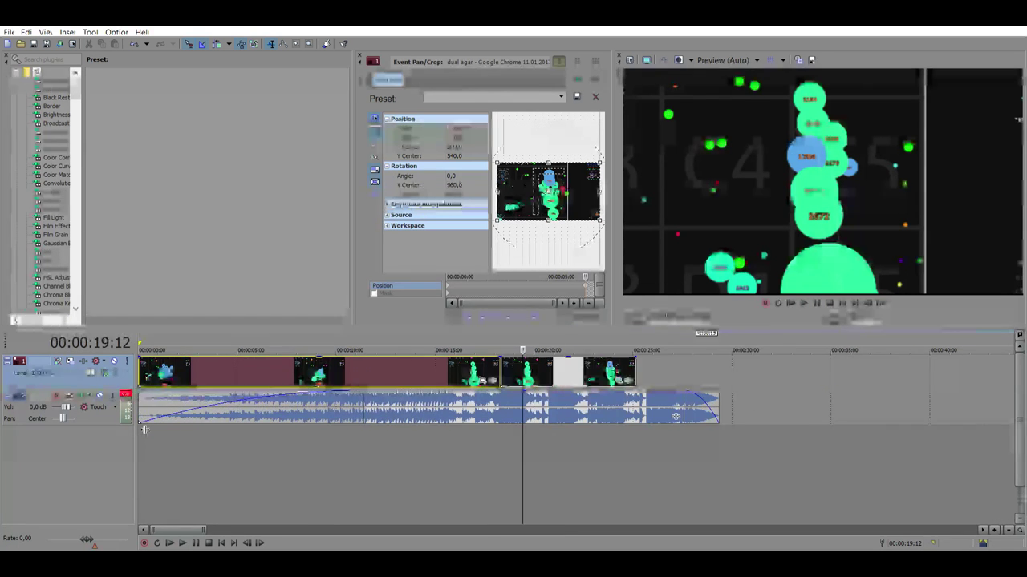
left_click(139, 426)
scroll(142, 413, "up", 5)
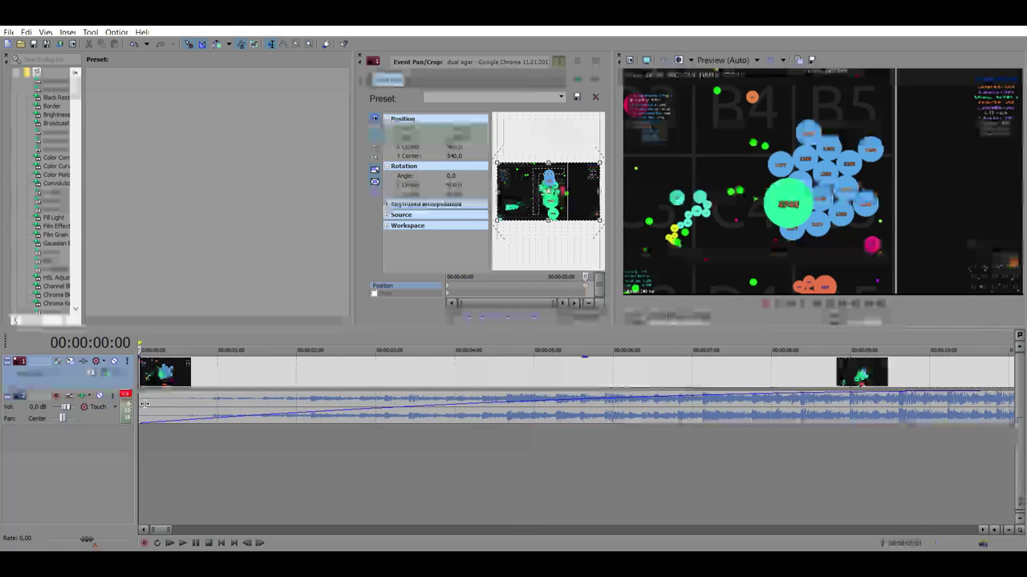
left_click(148, 406)
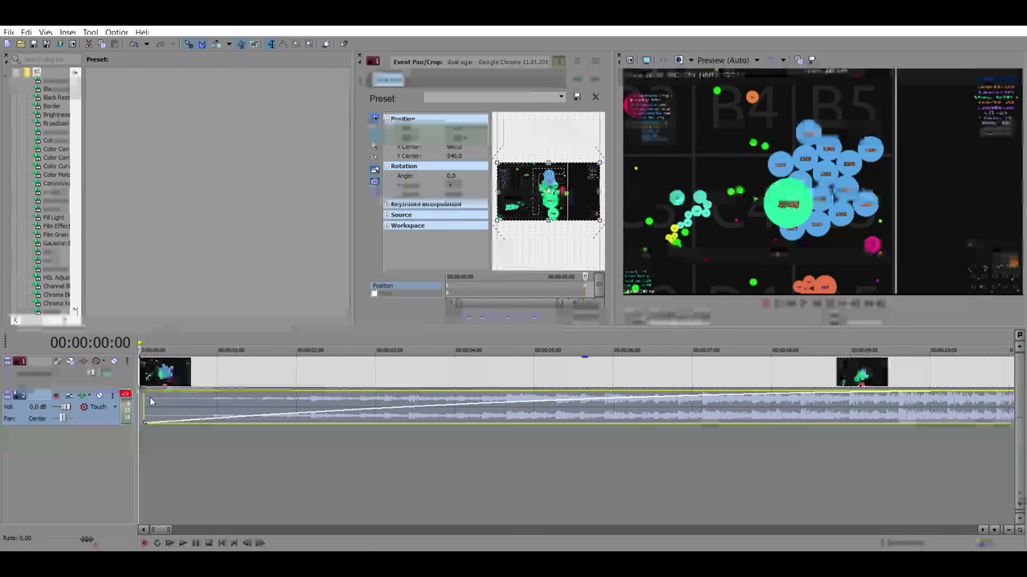
left_click(774, 437)
key("space")
scroll(769, 325, "down", 3)
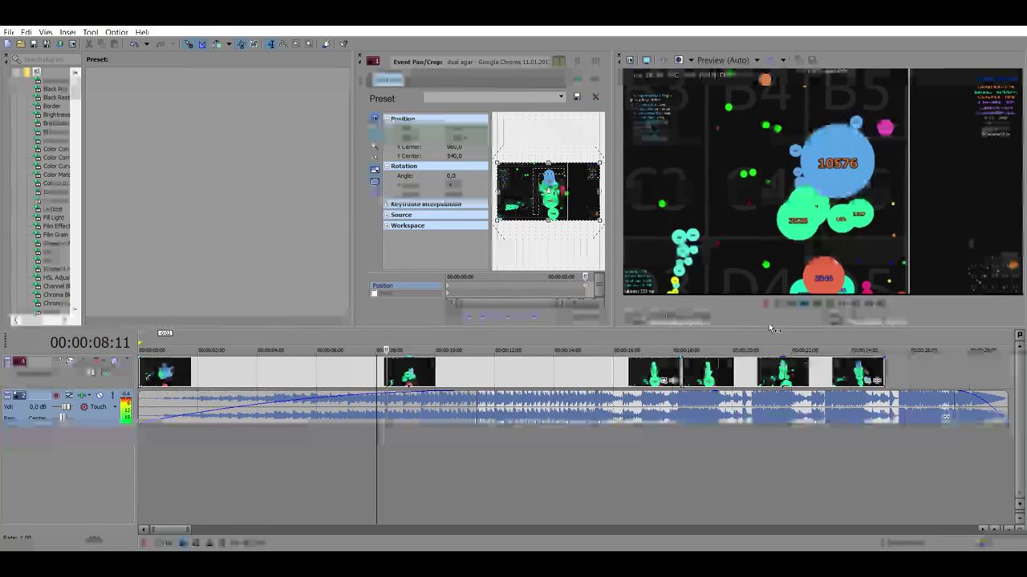
- Move the cut between the two gameplay clips slightly earlier, to about 00:00:18, and play across it
left_click(638, 360)
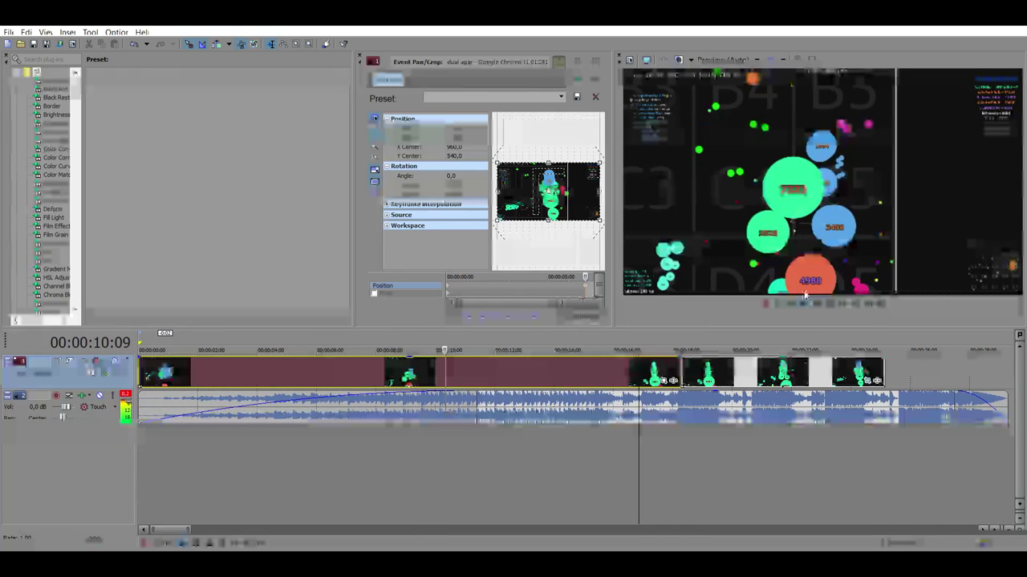
key("space")
key("space")
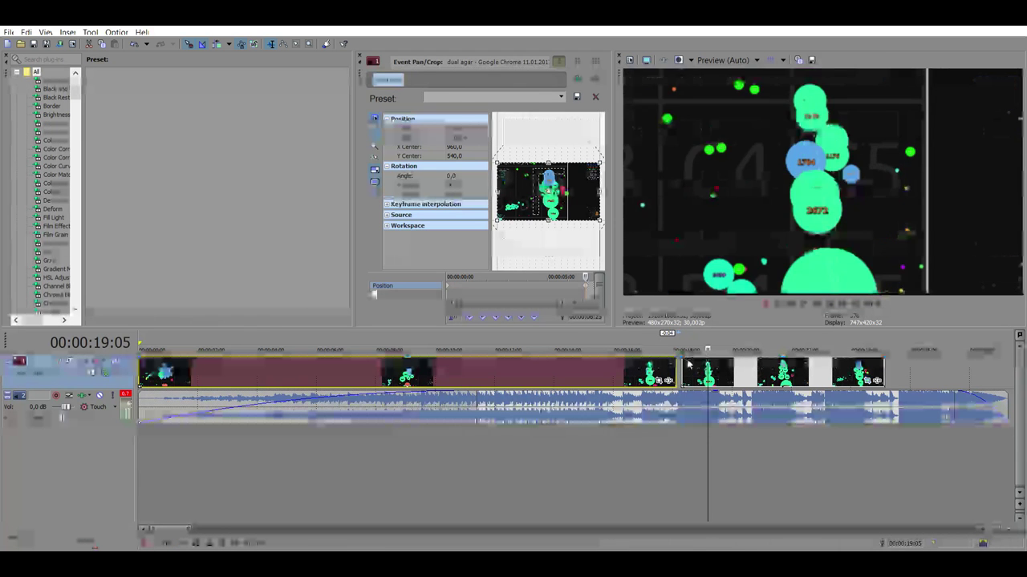
left_click(670, 449)
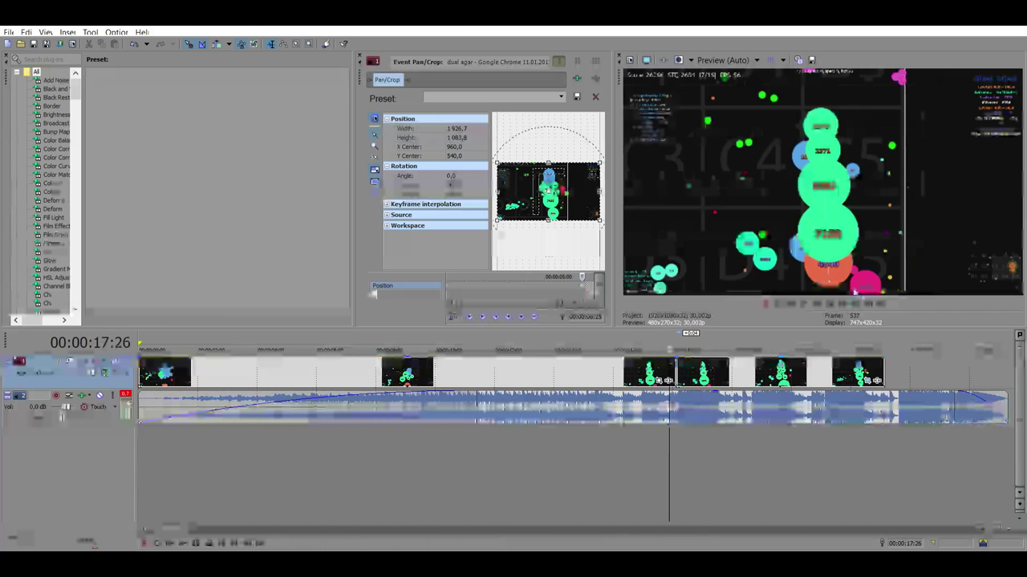
left_click(803, 304)
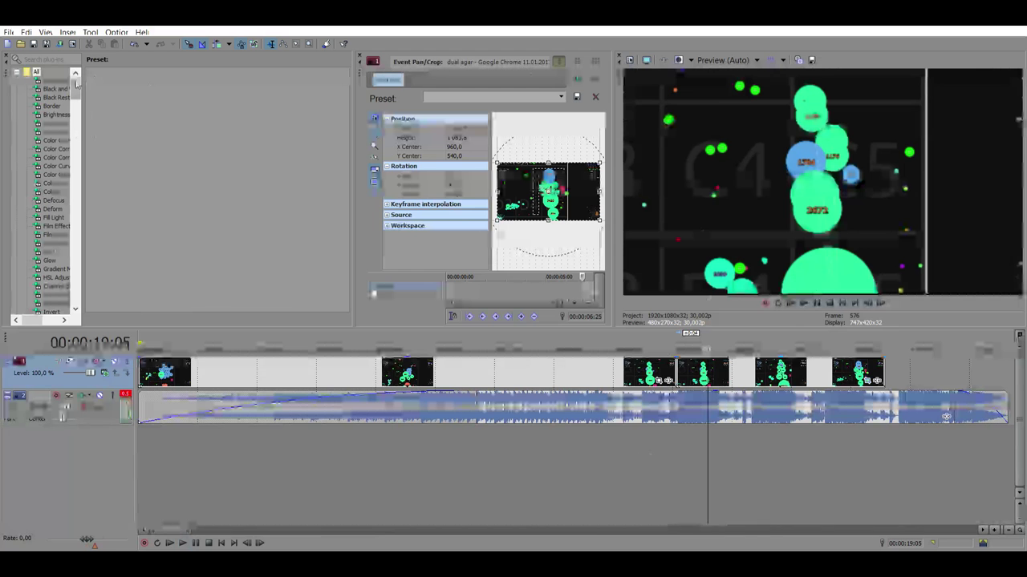
- Apply the default S_Shake effect to the second gameplay clip with amplitude 0,238, frequency 1,12 and phase -3,98, and preview the shake
left_click_drag(76, 84, 65, 209)
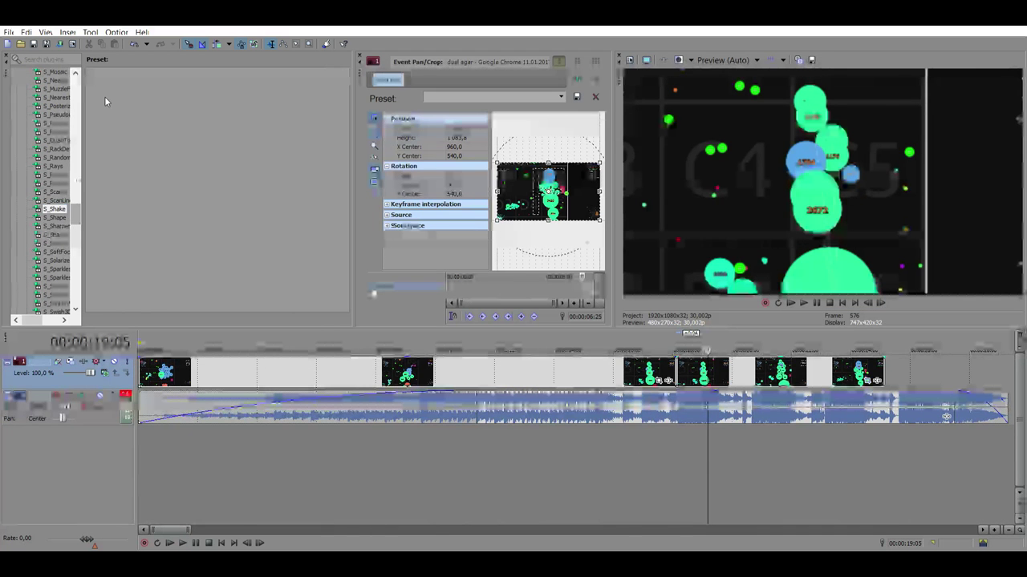
left_click_drag(114, 100, 838, 373)
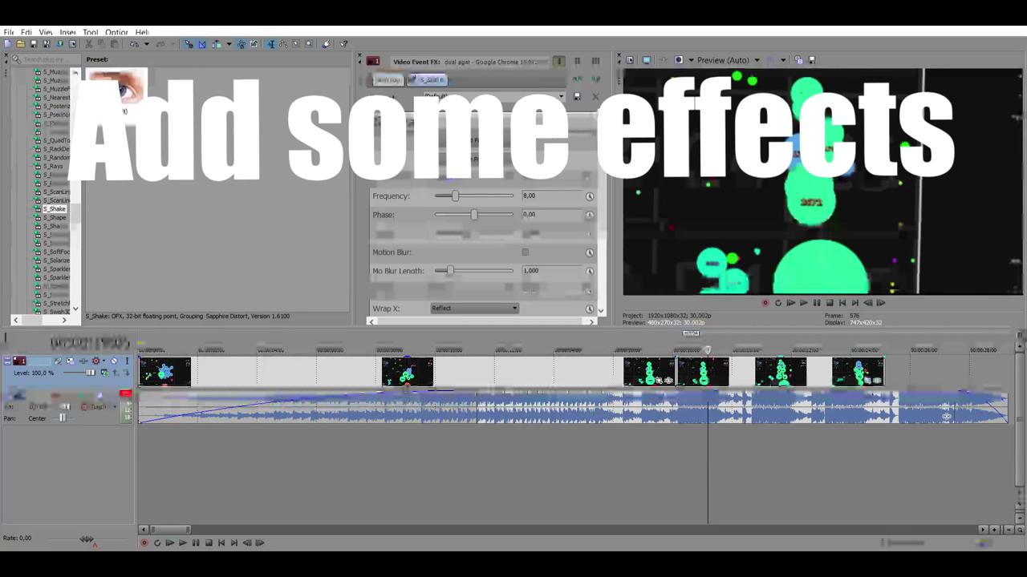
left_click_drag(455, 196, 443, 214)
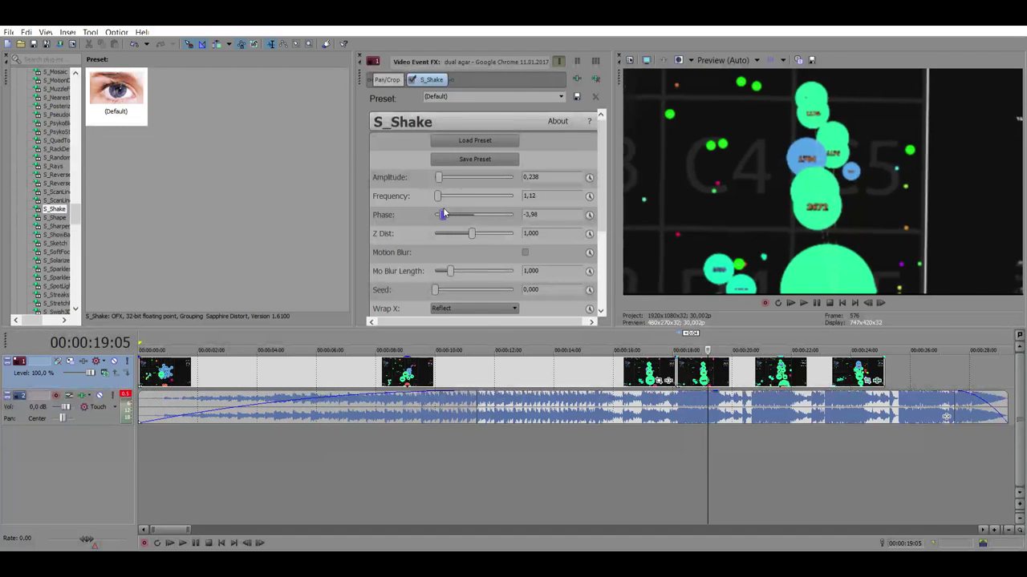
left_click(672, 453)
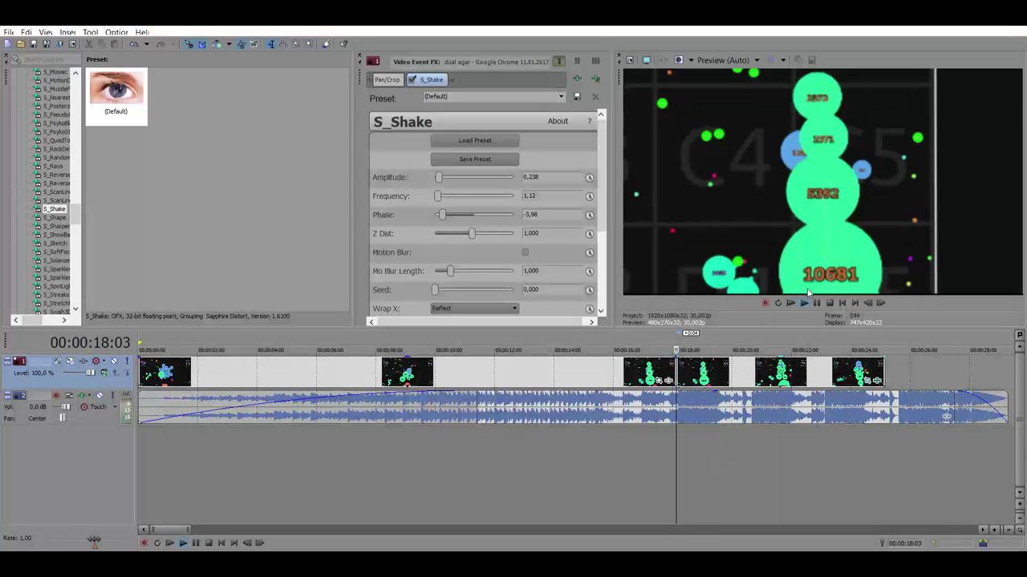
left_click(803, 302)
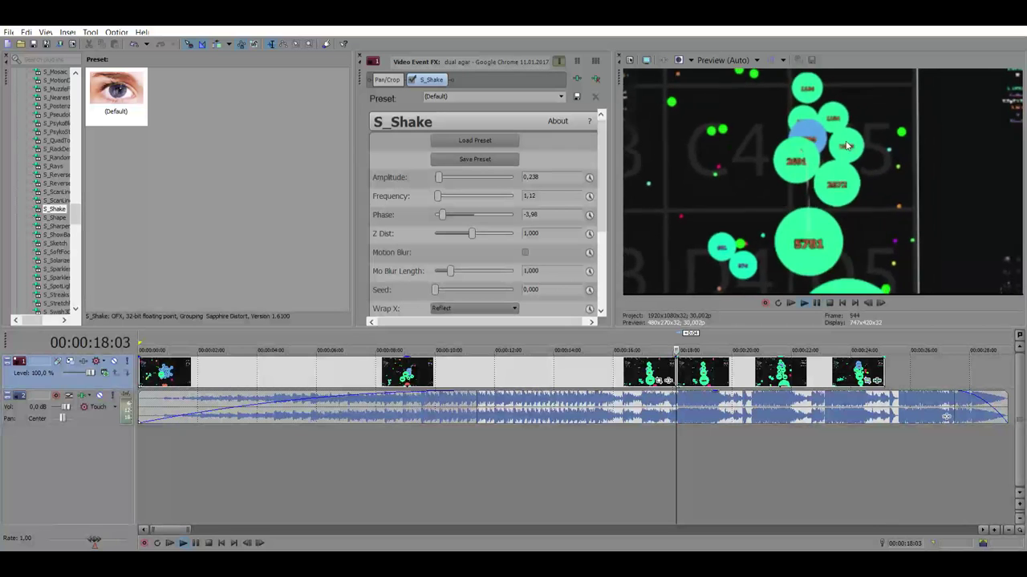
left_click(816, 302)
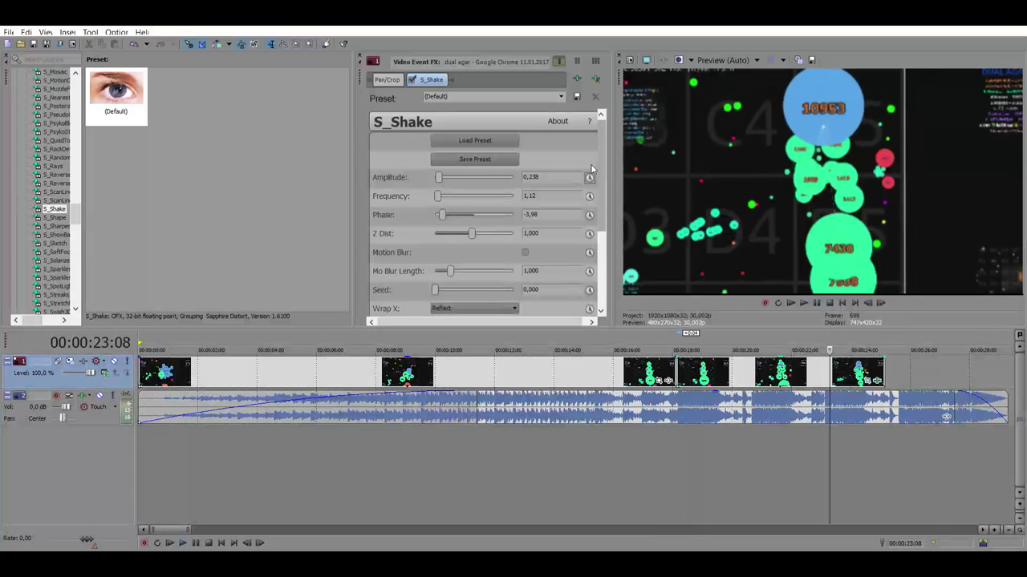
- Animate S_Shake's amplitude from 0,926 to 0,238 and phase from -2,59 to -3,98 over about two seconds, and preview from about 00:00:17
left_click(589, 177)
left_click(575, 310)
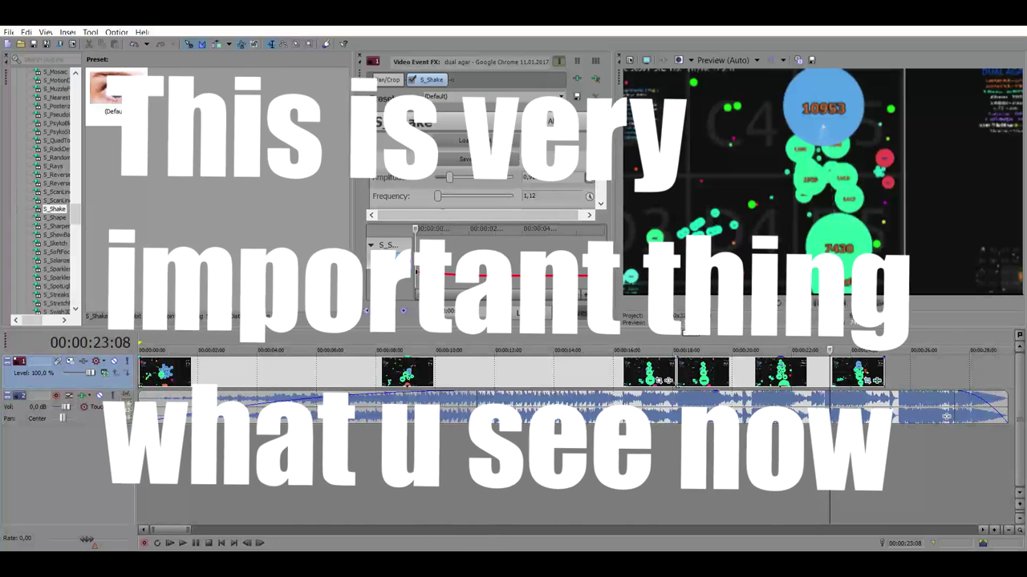
scroll(481, 160, "down", 1)
left_click(590, 168)
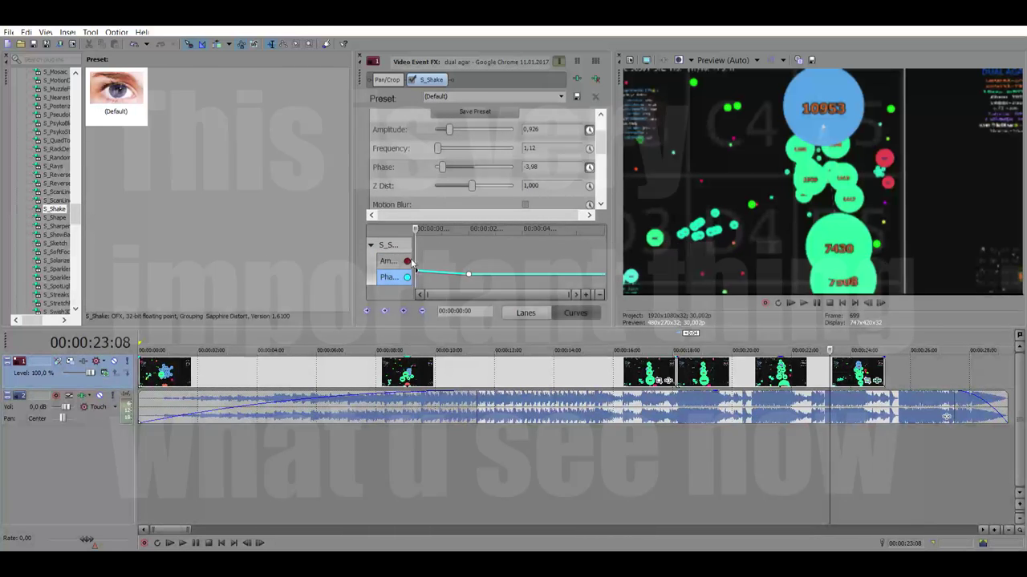
left_click(654, 443)
left_click(804, 302)
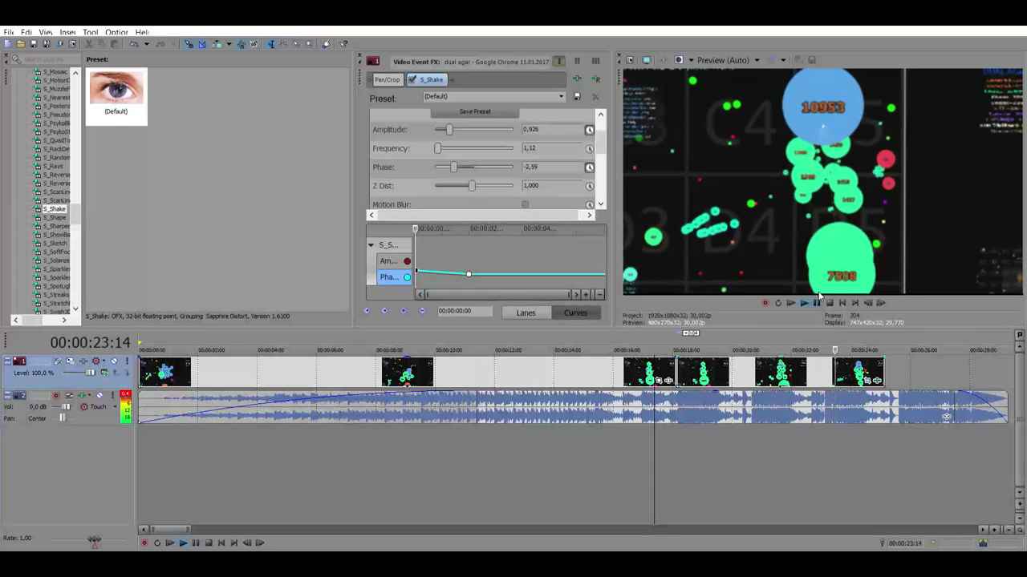
left_click(817, 303)
- Add the default Color Corrector (Secondary) to the second gameplay clip and enable animation of its hue rotation
left_click_drag(75, 134, 80, 85)
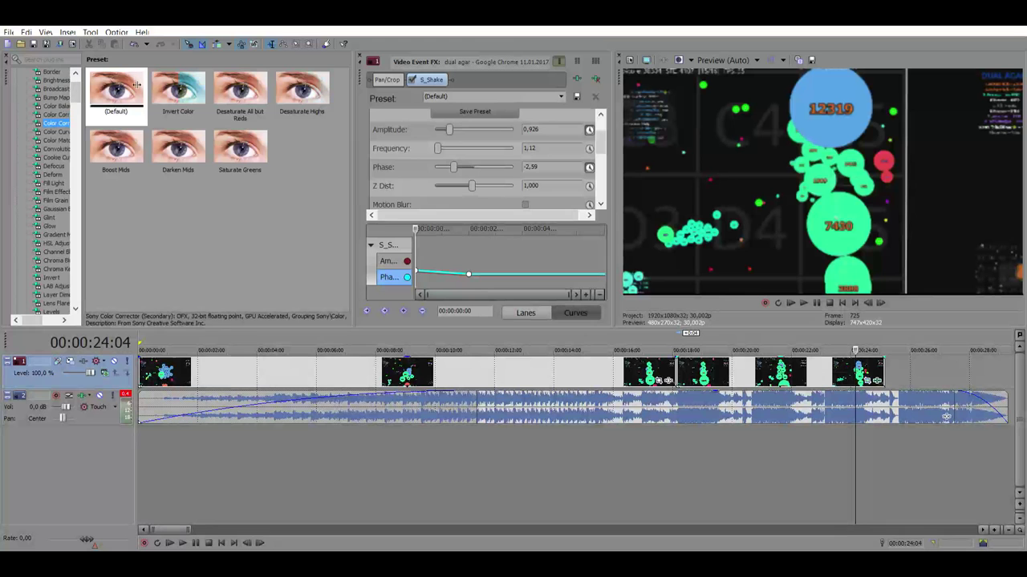
left_click_drag(104, 85, 573, 198)
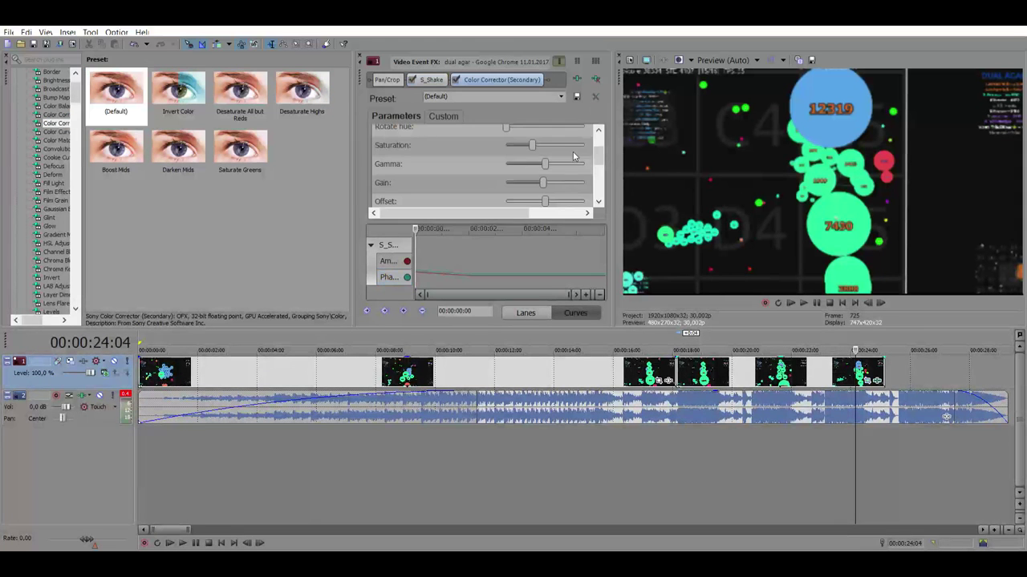
left_click_drag(596, 154, 598, 140)
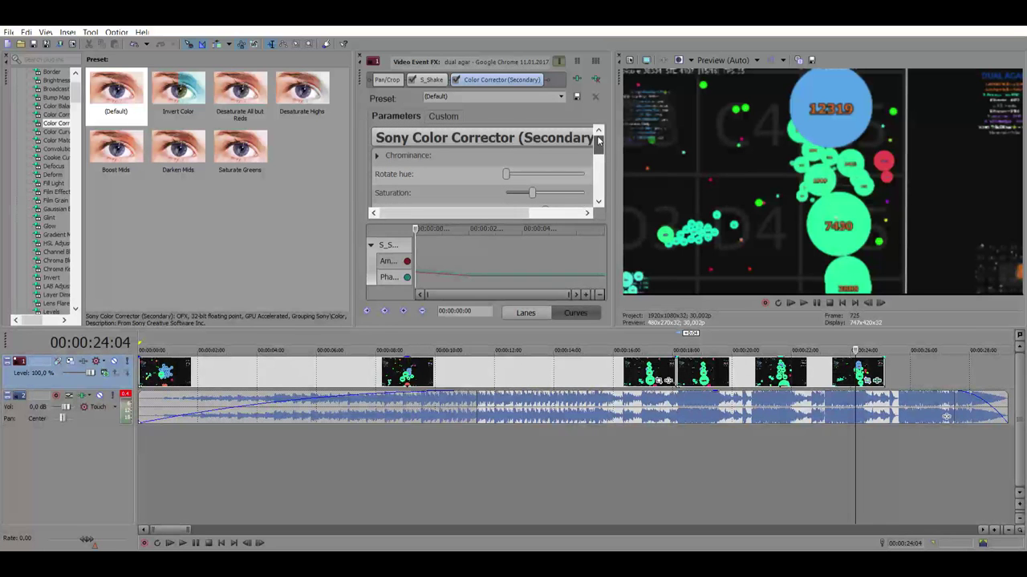
left_click_drag(599, 141, 598, 143)
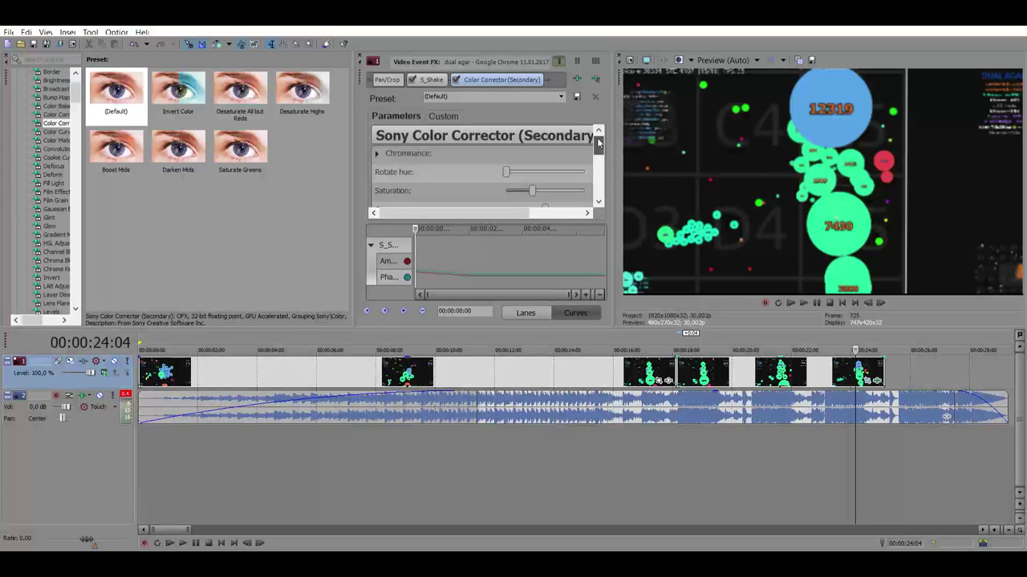
left_click_drag(598, 143, 598, 145)
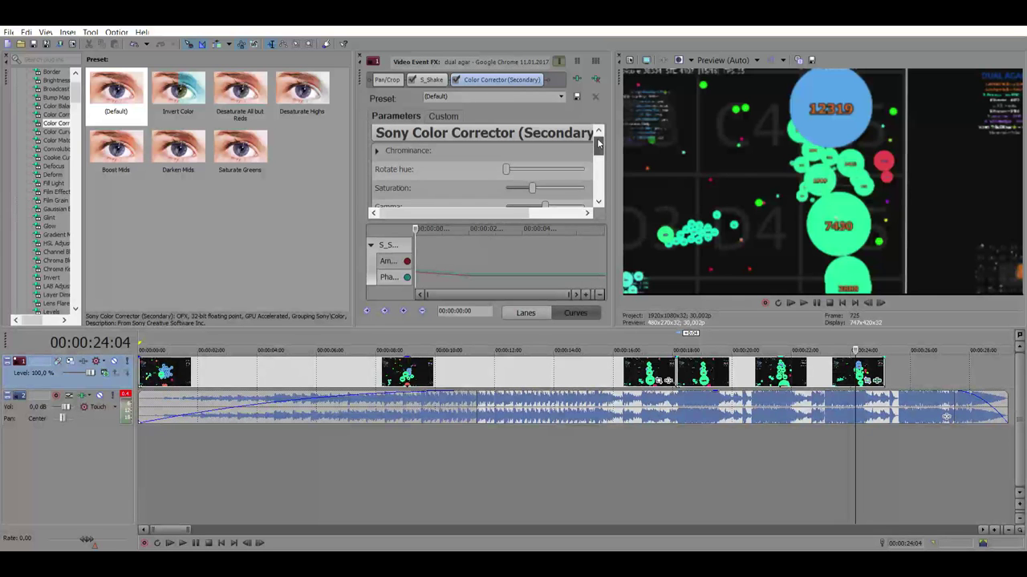
left_click_drag(598, 142, 598, 135)
left_click_drag(527, 198, 571, 198)
left_click(579, 169)
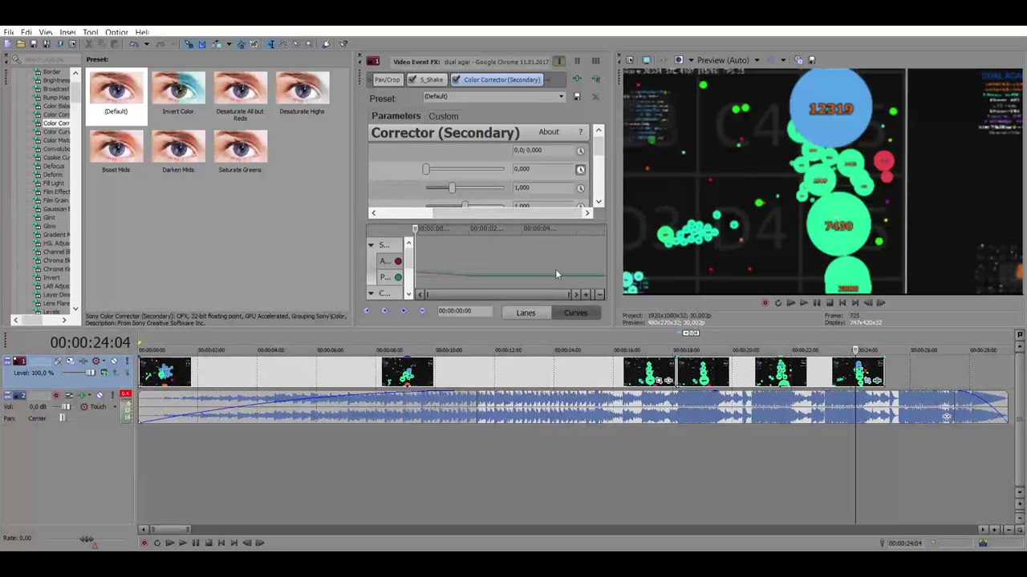
- Curve the hue rotation from a raised value at the clip's start down to 0 at its end, and play the result
left_click(527, 273)
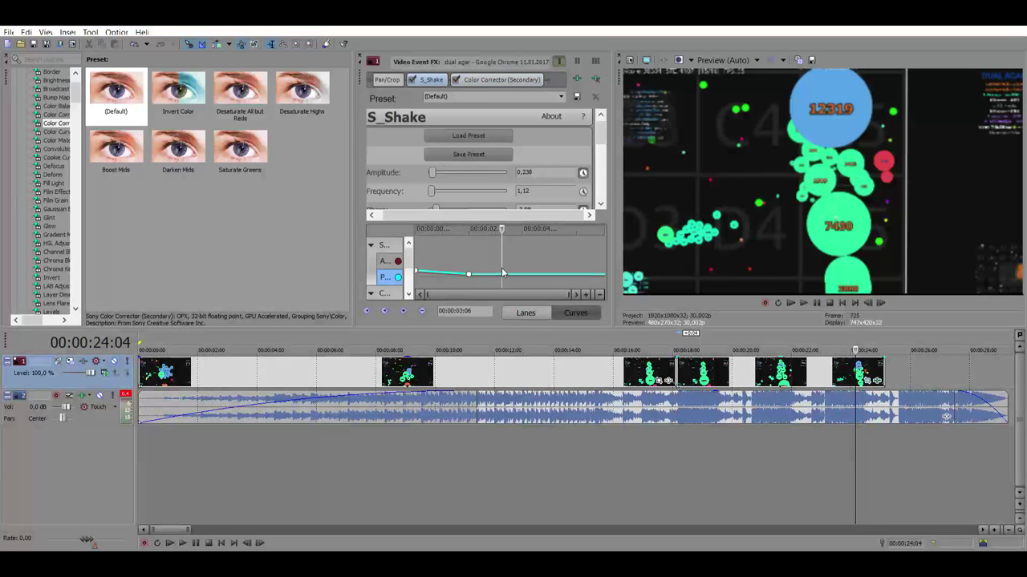
left_click(559, 273)
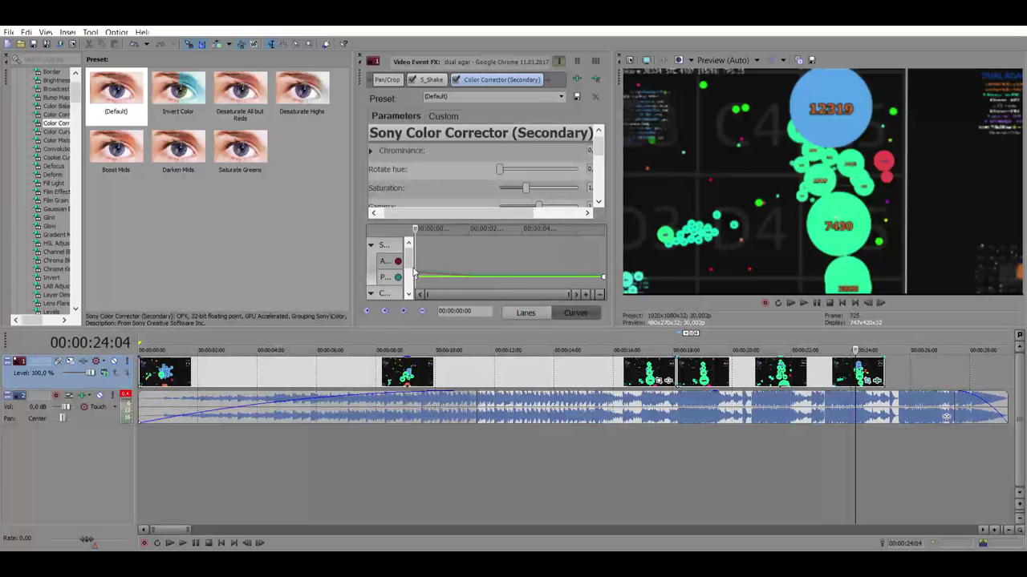
left_click_drag(416, 274, 416, 249)
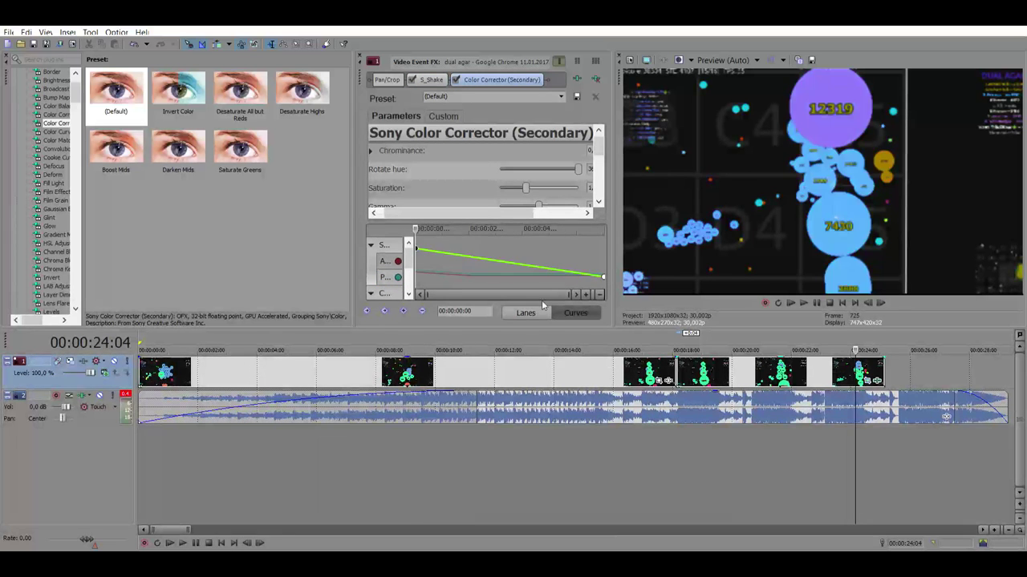
left_click(627, 442)
left_click(804, 301)
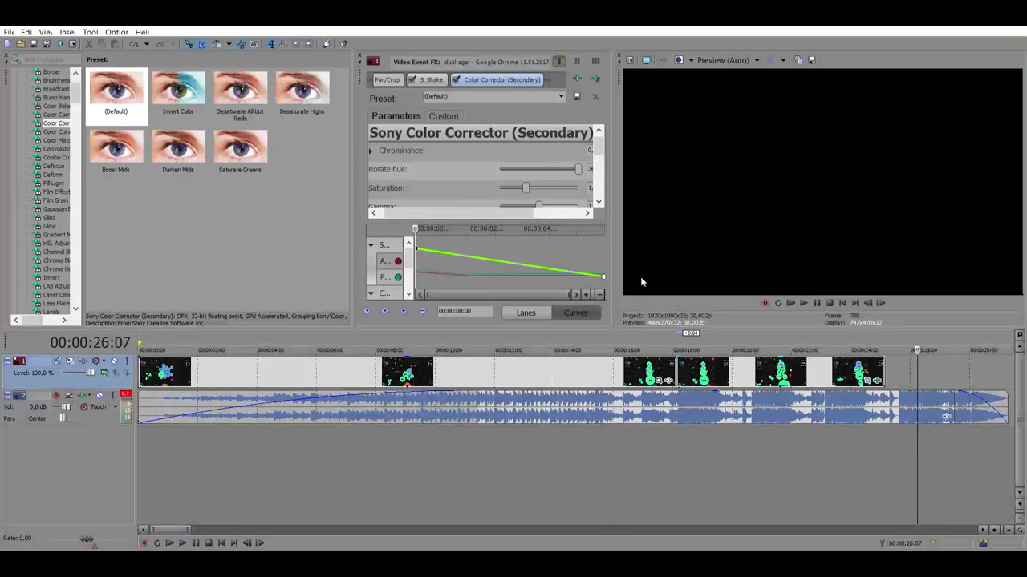
- Split the first gameplay clip at 00:00:17:10, just before the drop
left_click(680, 371)
left_click_drag(689, 461, 662, 455)
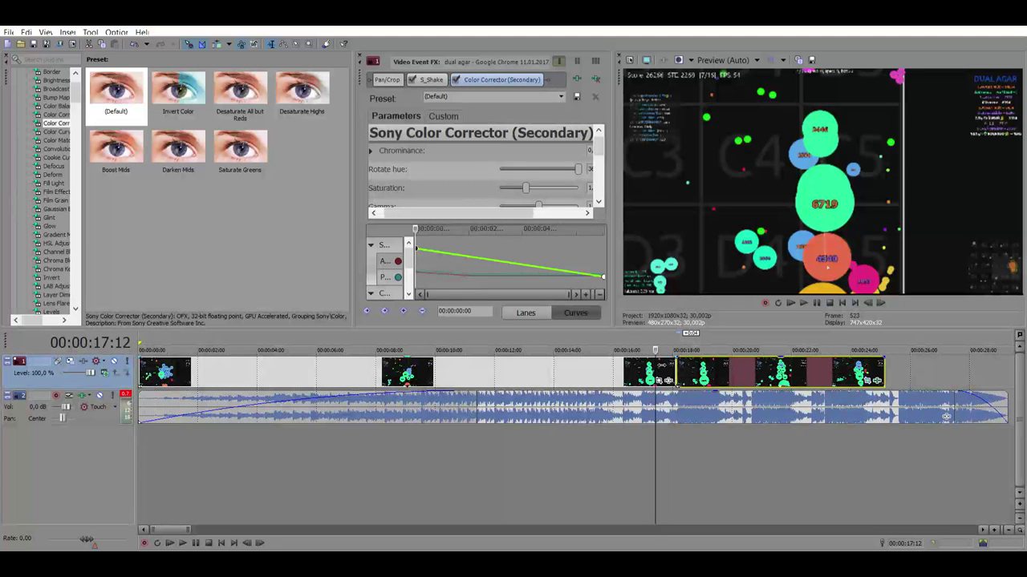
left_click(654, 365)
key("s")
- Apply the Spherize effect's Medium Sphere Out preset to the short piece before the drop and set its amount to 0
left_click_drag(77, 94, 78, 279)
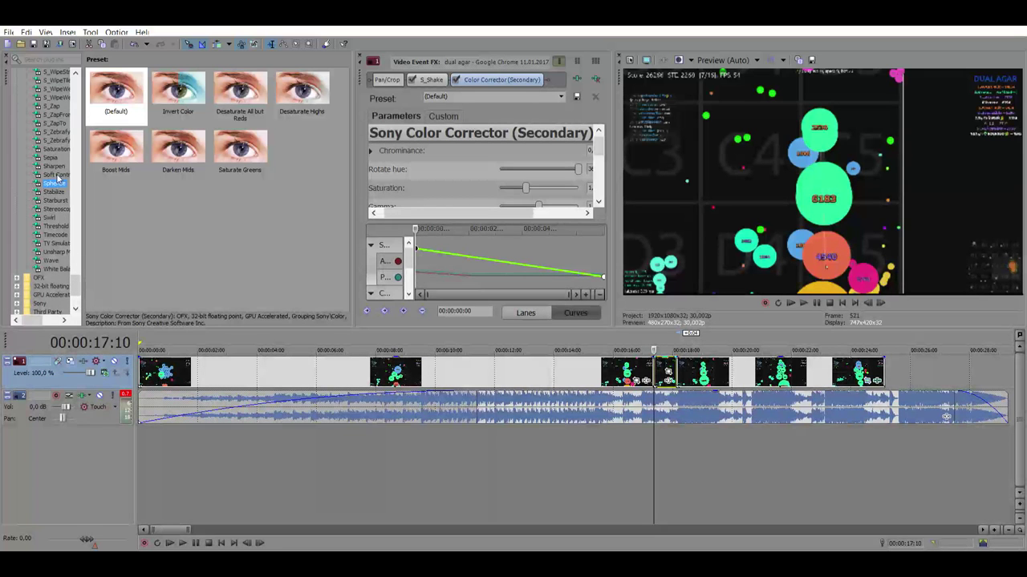
left_click(54, 183)
left_click(129, 144)
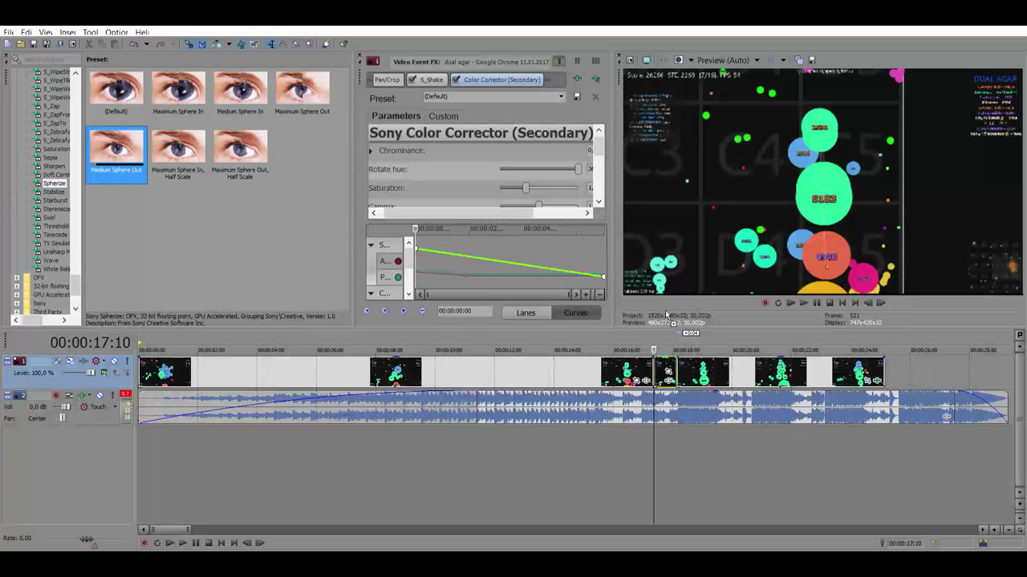
left_click_drag(665, 365, 668, 367)
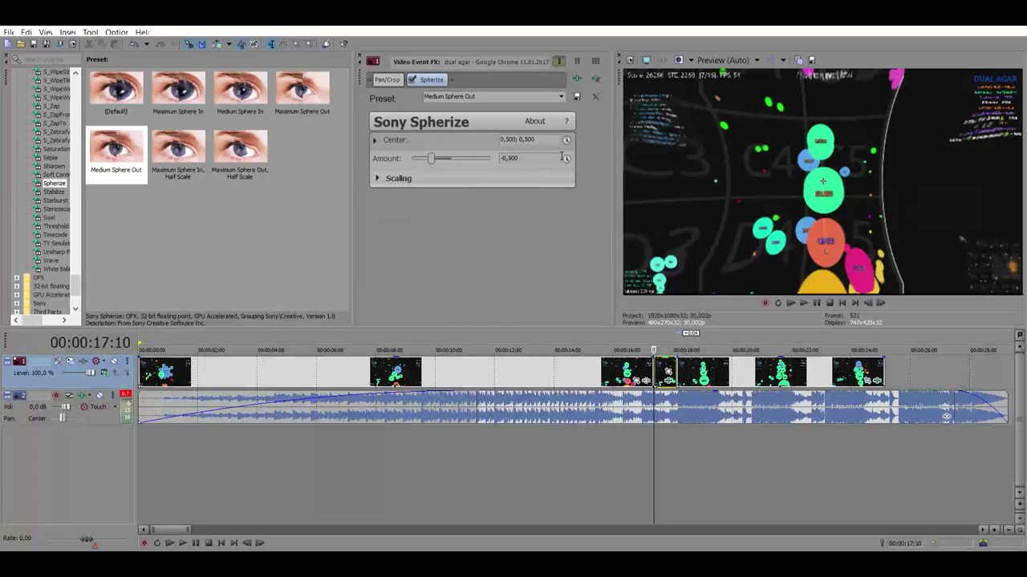
key("Return")
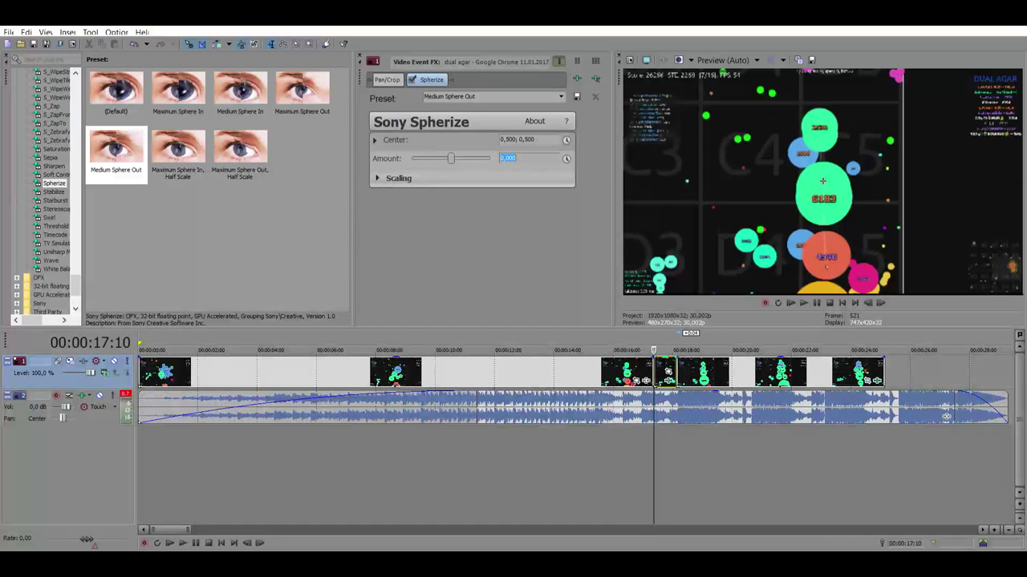
- Animate the Spherize amount from 0 down to a negative value at the short piece's end, and play from about 00:00:17
left_click(567, 158)
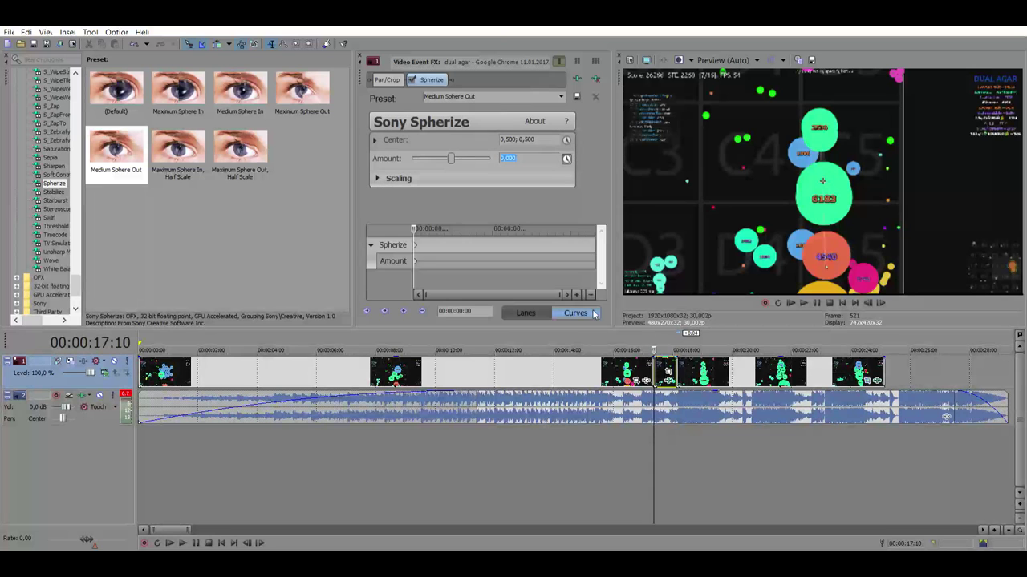
double_click(603, 261)
left_click_drag(602, 261, 603, 276)
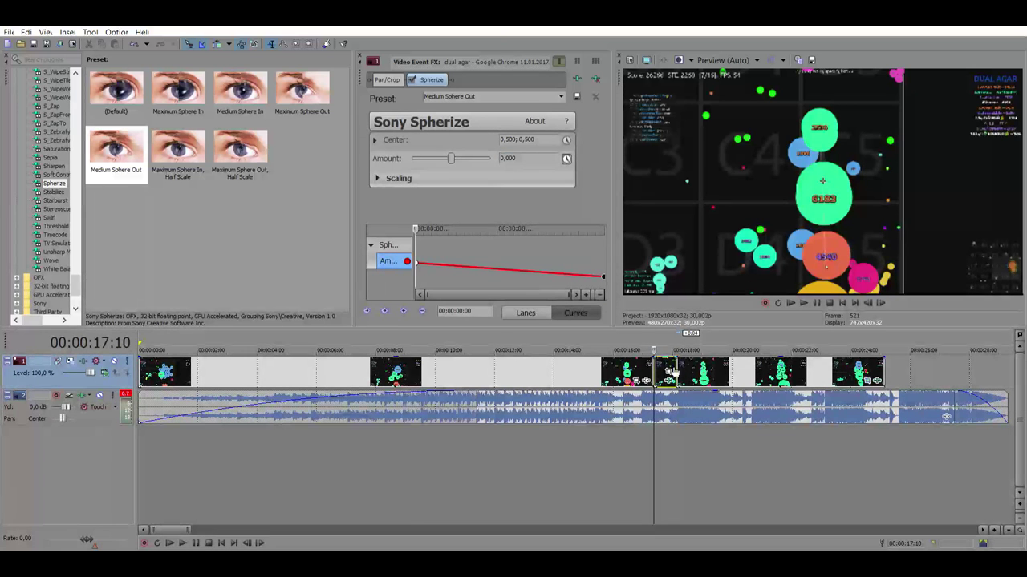
left_click(646, 463)
left_click(805, 301)
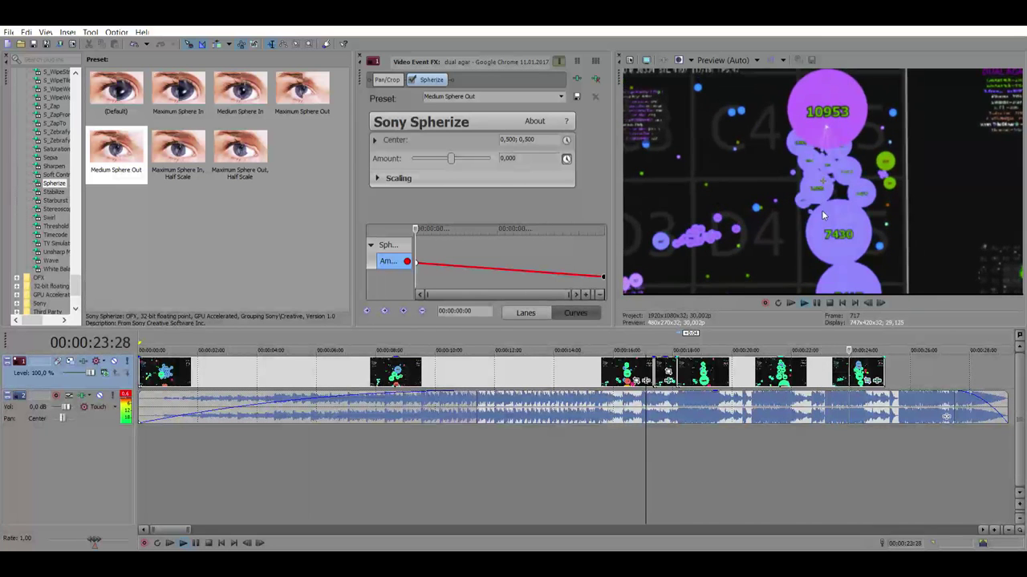
left_click(817, 304)
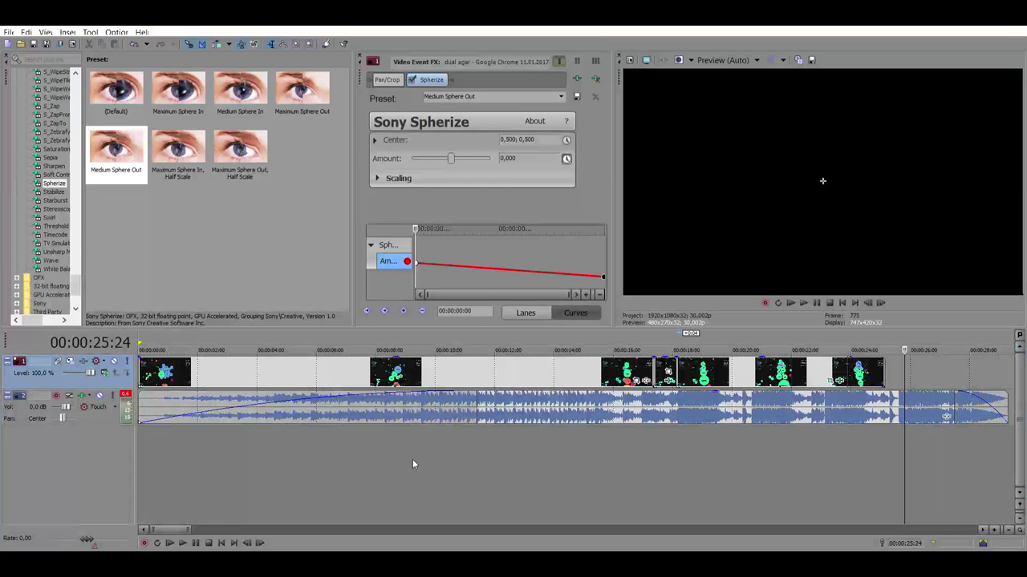
- Insert a video track above the gameplay, paste the particle overlay video with its audio, and move it to start at about 00:00:10
key("ctrl+shift+q")
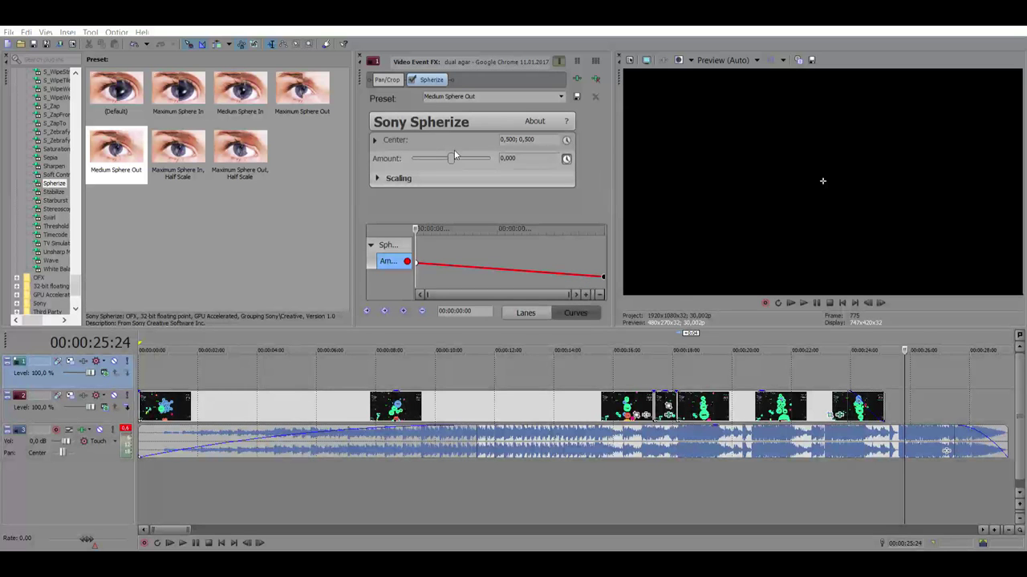
key("ctrl+v")
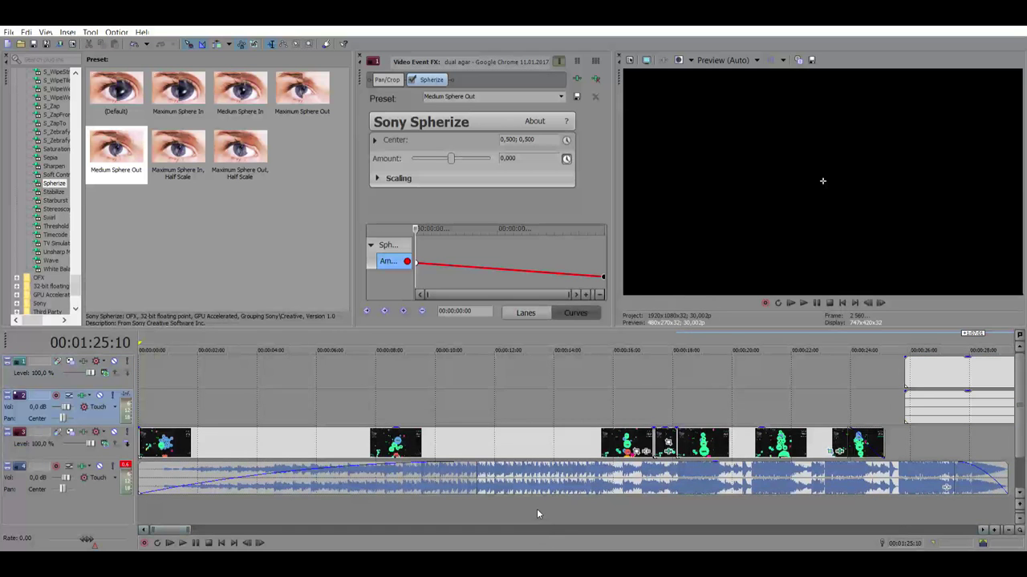
left_click_drag(972, 387, 494, 388)
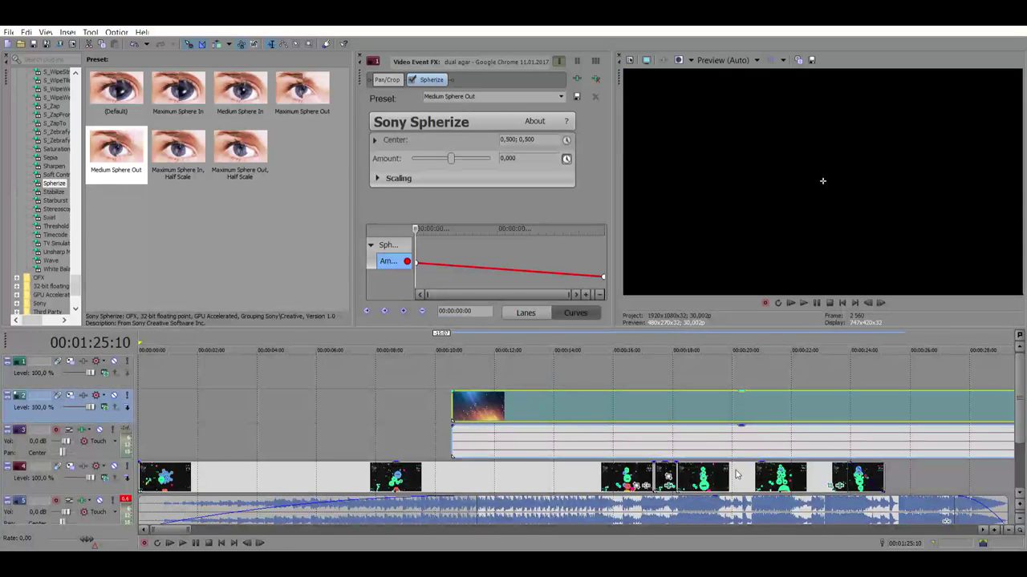
- Delete the particle overlay's audio and split the overlay video at about 00:00:14
left_click(597, 434)
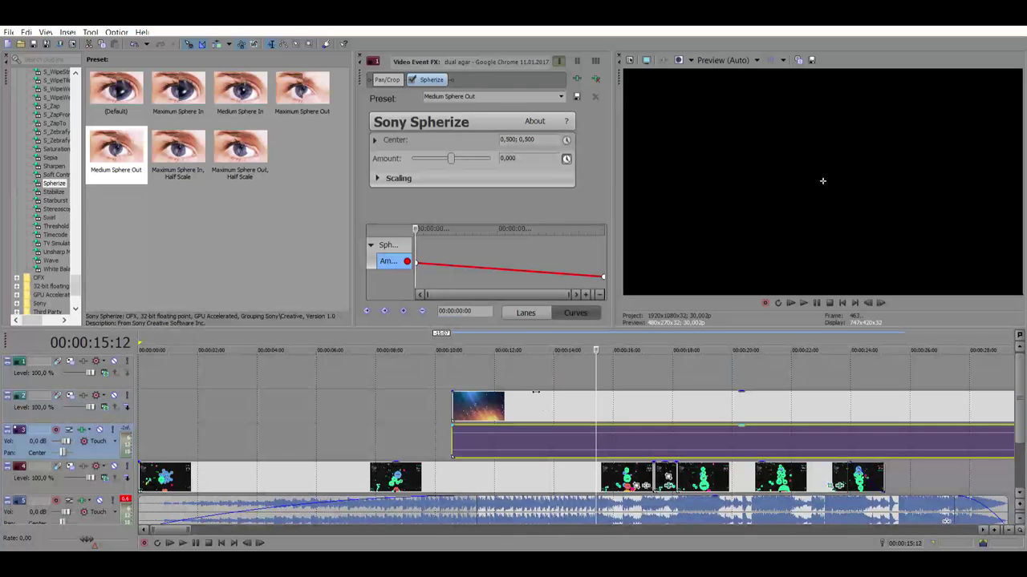
key("Delete")
left_click(567, 393)
key("s")
- Move the particle overlay to the start of the timeline and extend its end to the drop at about 00:00:18
left_click(666, 392)
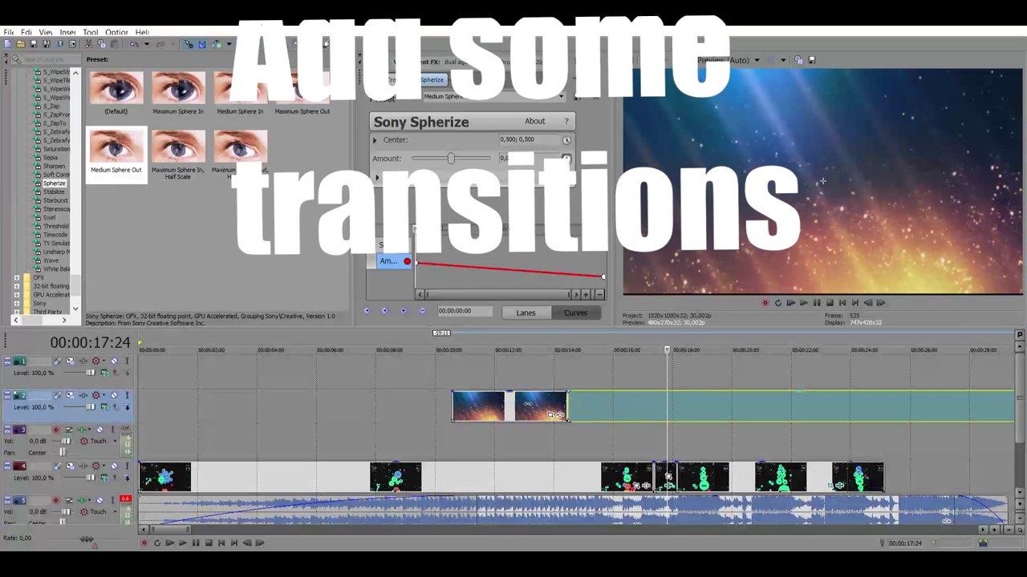
left_click_drag(474, 424, 183, 407)
left_click_drag(257, 405, 682, 417)
- Add a fade-in of about 1.8 seconds and a short fade-out to the overlay, and lower its track level to 37.2%
left_click_drag(146, 391, 191, 393)
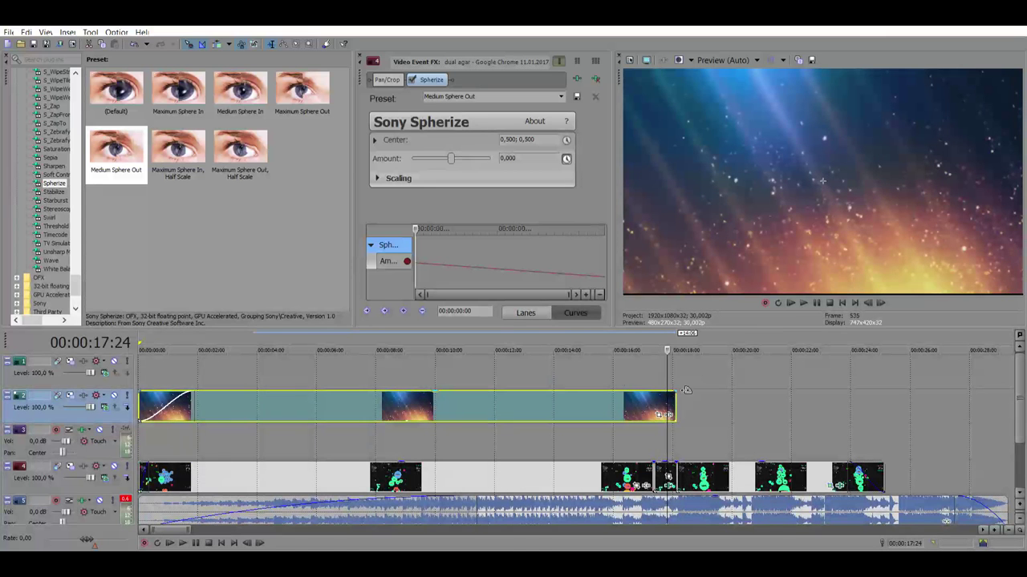
left_click_drag(676, 391, 664, 385)
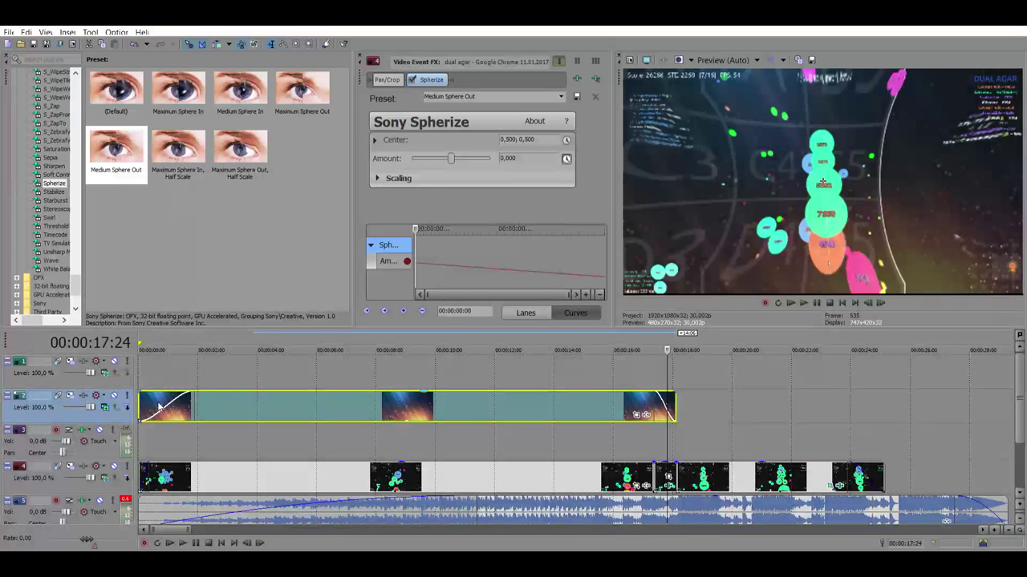
left_click_drag(93, 403, 71, 405)
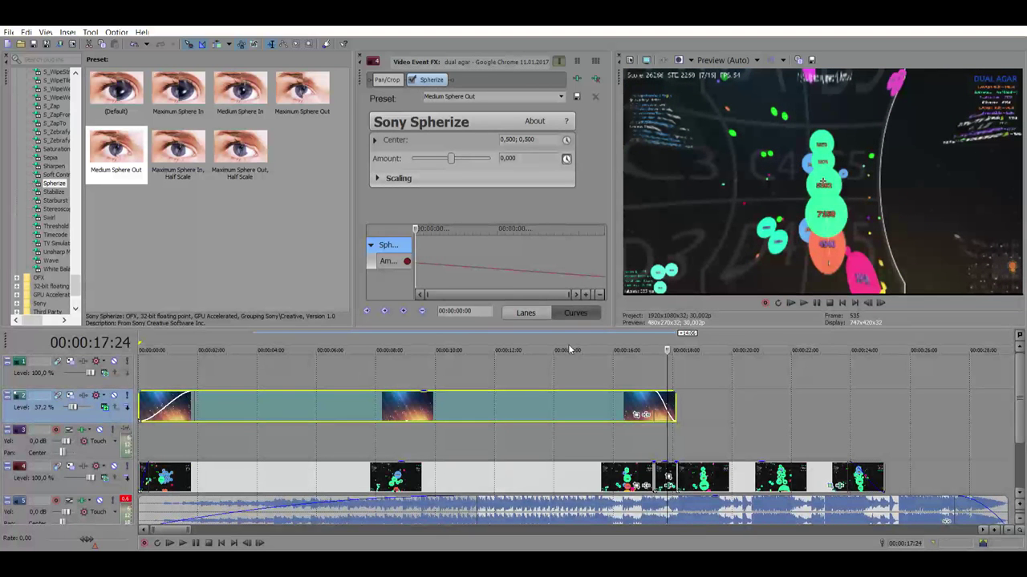
- Duplicate the overlay onto the top track from about 00:00:18, remove the copy's fade-in, and trim its end to about 00:00:23
left_click(553, 401)
left_click(632, 350)
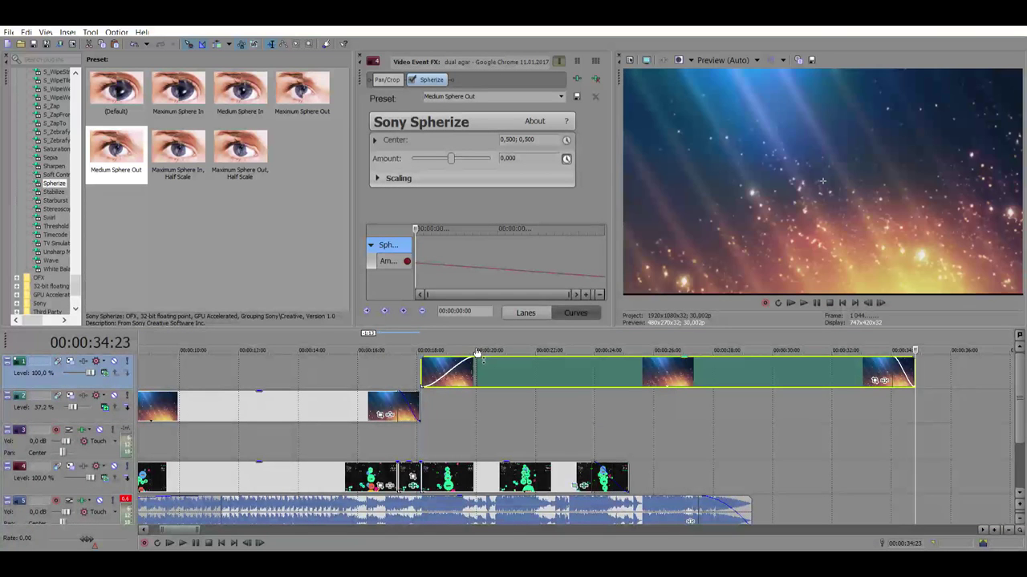
left_click_drag(476, 355, 418, 355)
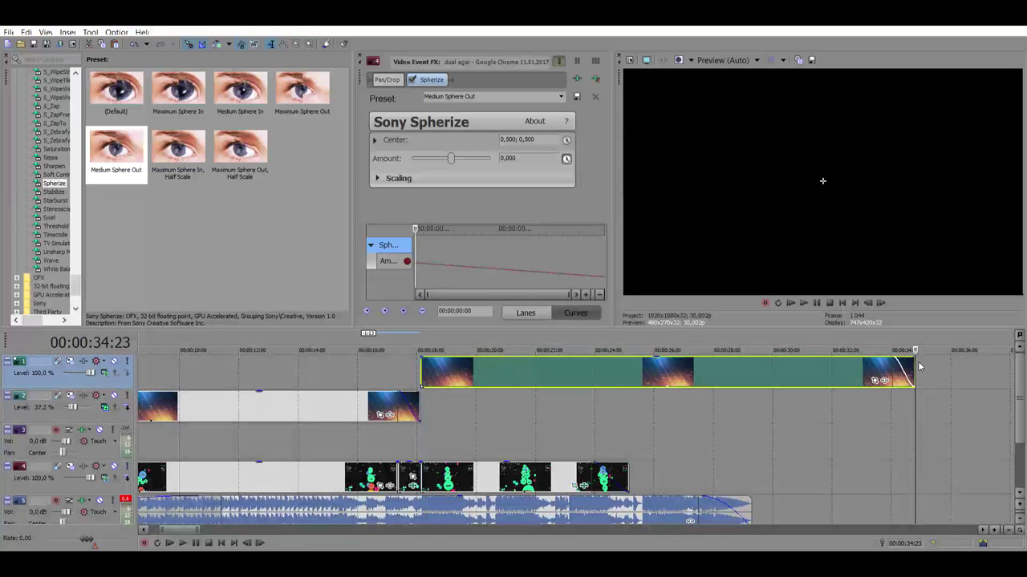
left_click_drag(921, 370, 588, 381)
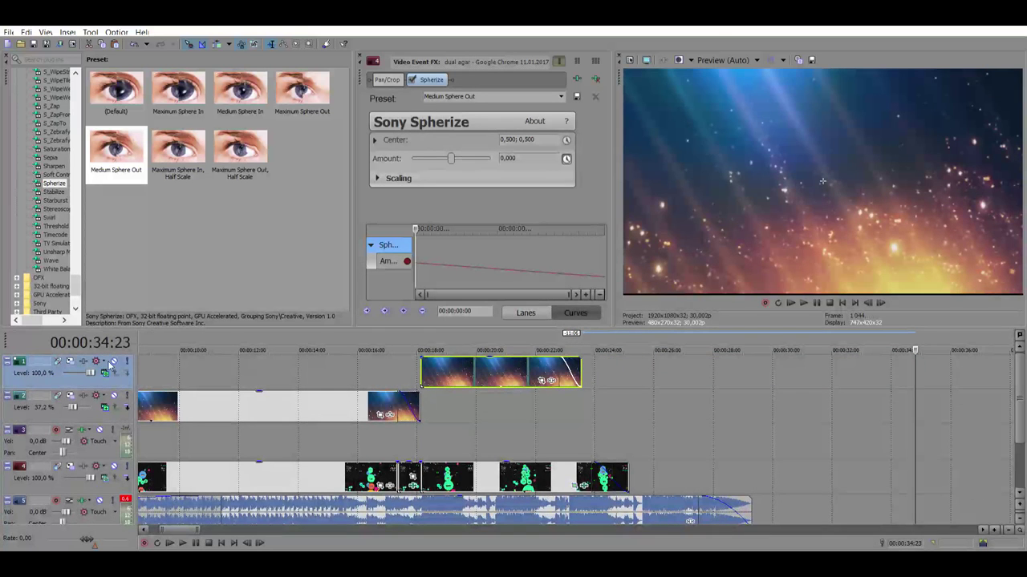
- Lower the top overlay track's level to 80.3% and play the montage from 00:00:17:10
left_click_drag(91, 372, 85, 372)
left_click(396, 367)
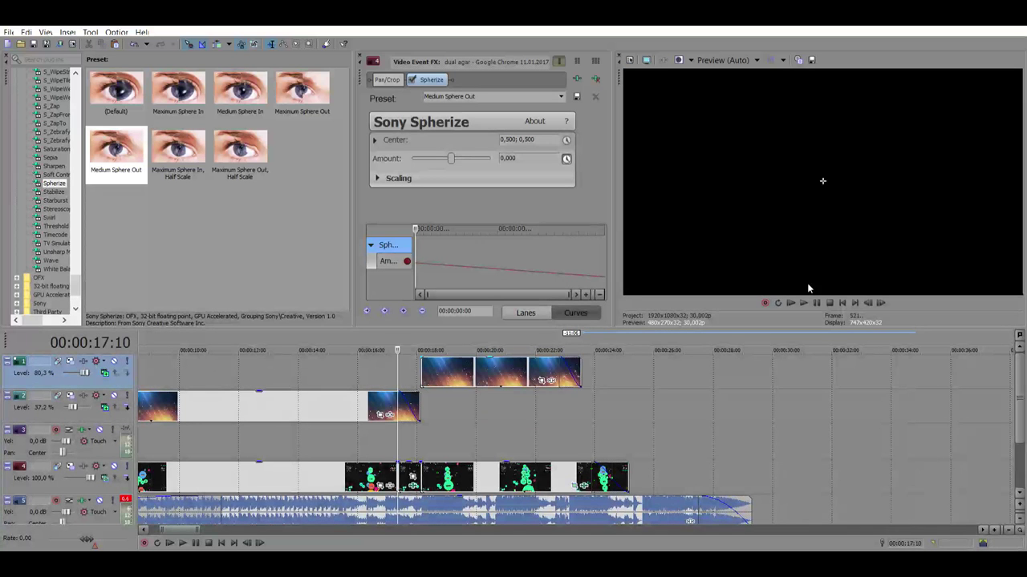
left_click(803, 304)
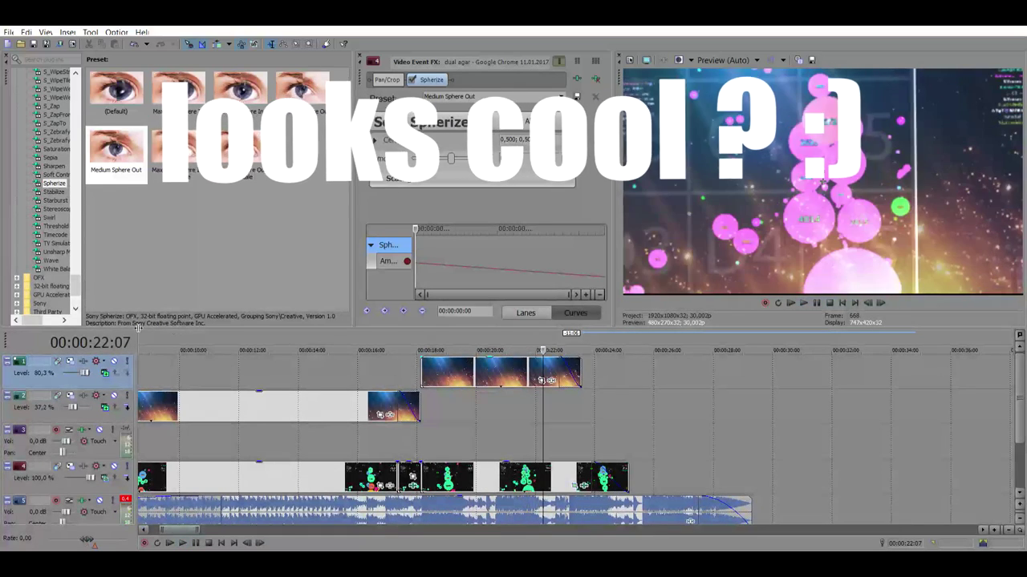
- Lower the top overlay track's level to 47.0% and play the rest of the montage
left_click_drag(85, 373, 76, 370)
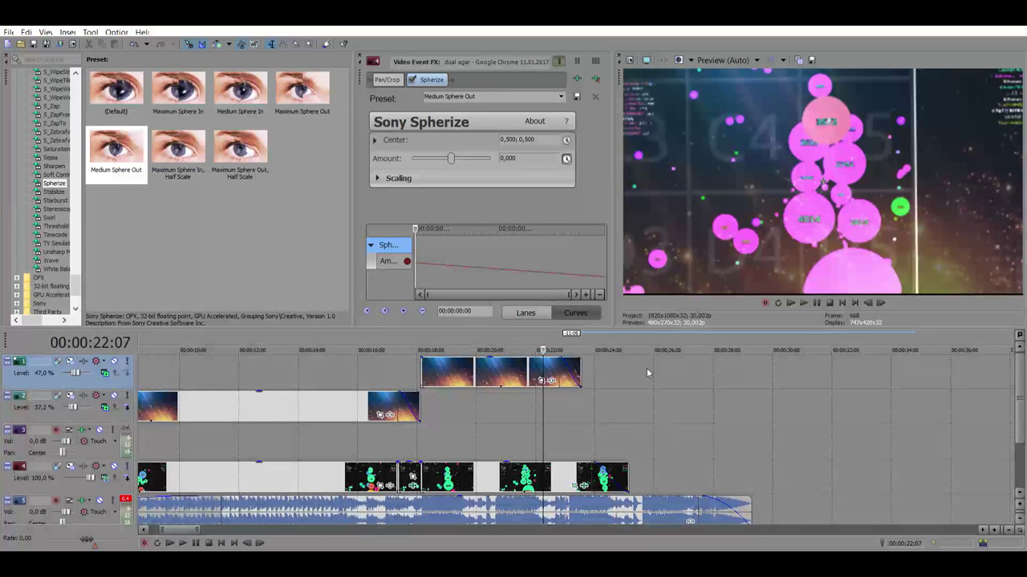
left_click(805, 302)
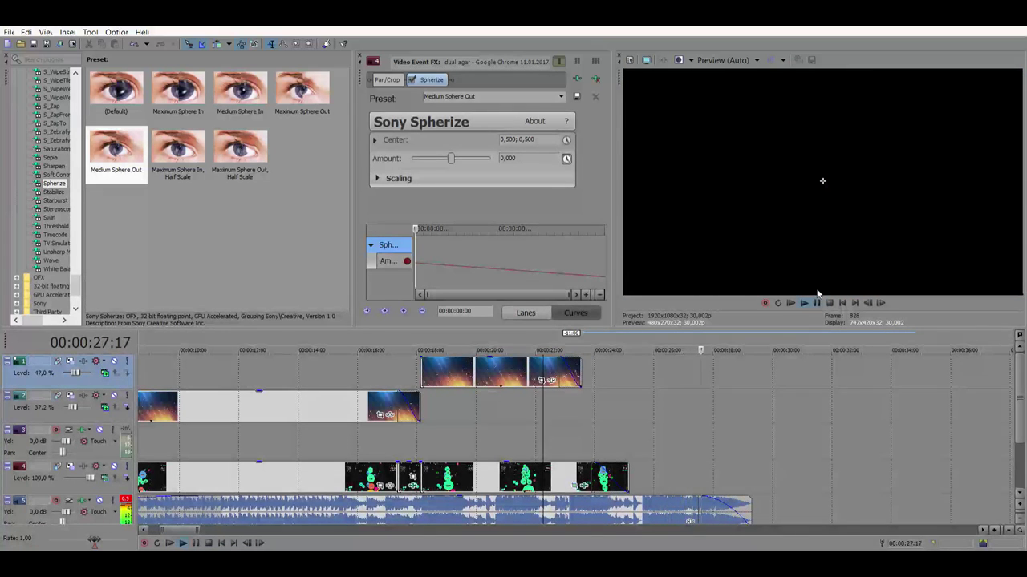
left_click(815, 302)
- Trim the end of the music track to about 00:00:27
left_click_drag(753, 505, 688, 497)
scroll(459, 389, "down", 3)
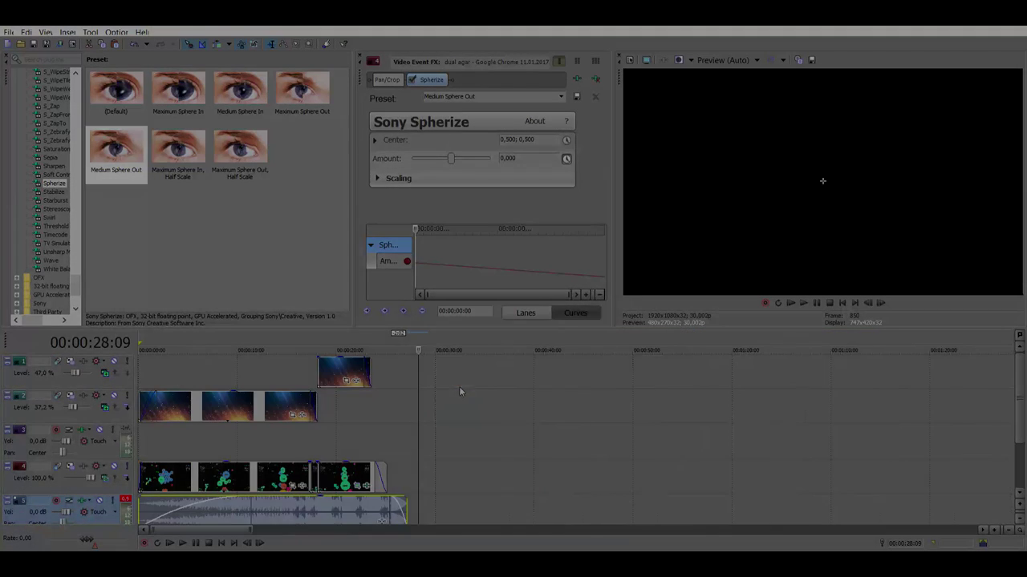